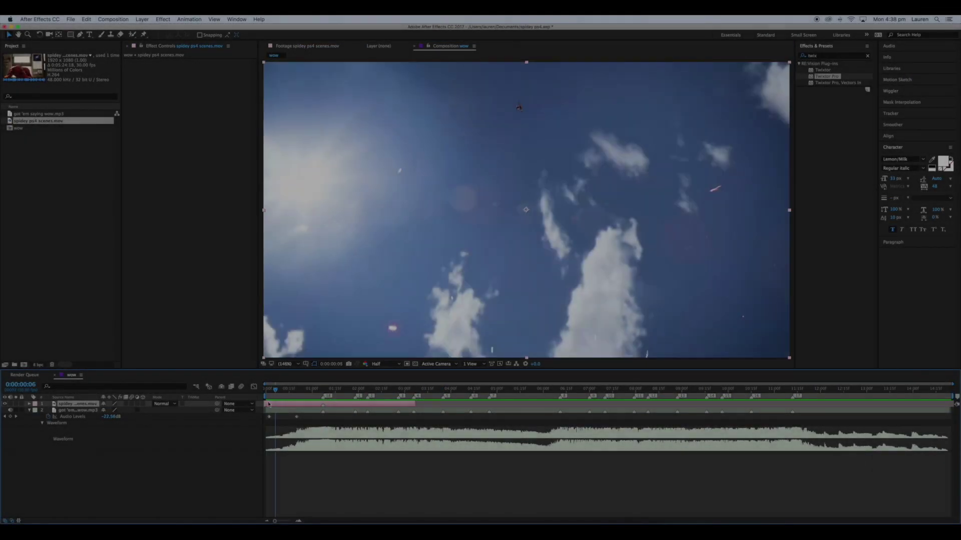
Step: Pre-compose the Spider-Man footage layer and preview its Twixtor speed-ramped playback
{"action": "right_click", "coordinate": [343, 403]}
{"action": "left_click", "coordinate": [386, 454]}
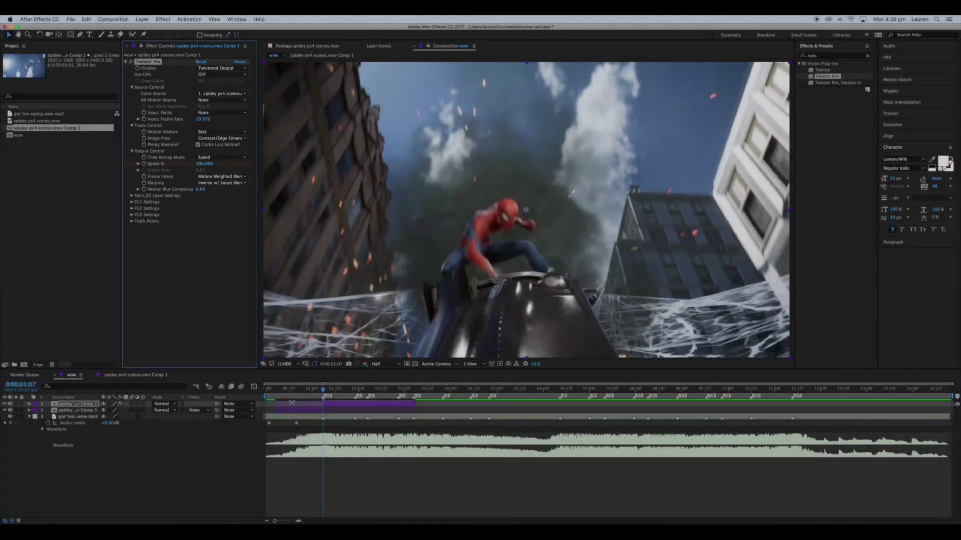
{"action": "left_click", "coordinate": [346, 453]}
{"action": "key", "text": "space"}
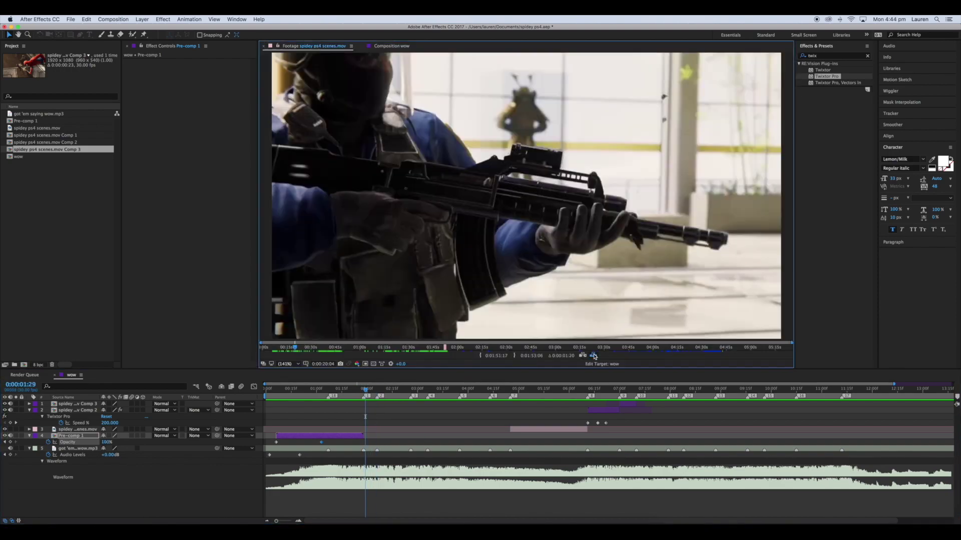
Step: Add two more Spider-Man clips to the wow comp and insert a trimmed section at 0:00:02:26
{"action": "left_click", "coordinate": [594, 356]}
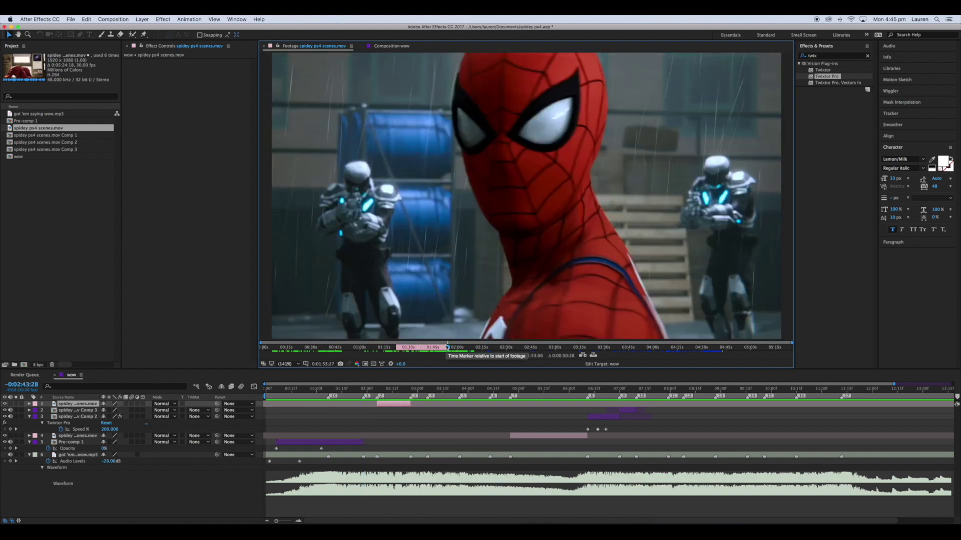
{"action": "left_click_drag", "start_coordinate": [447, 347], "coordinate": [380, 408]}
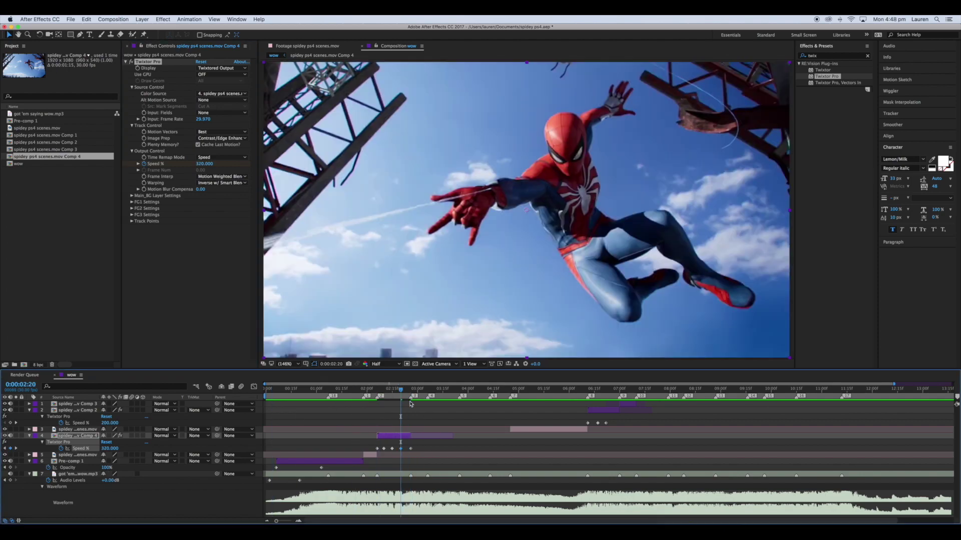
{"action": "left_click", "coordinate": [409, 390]}
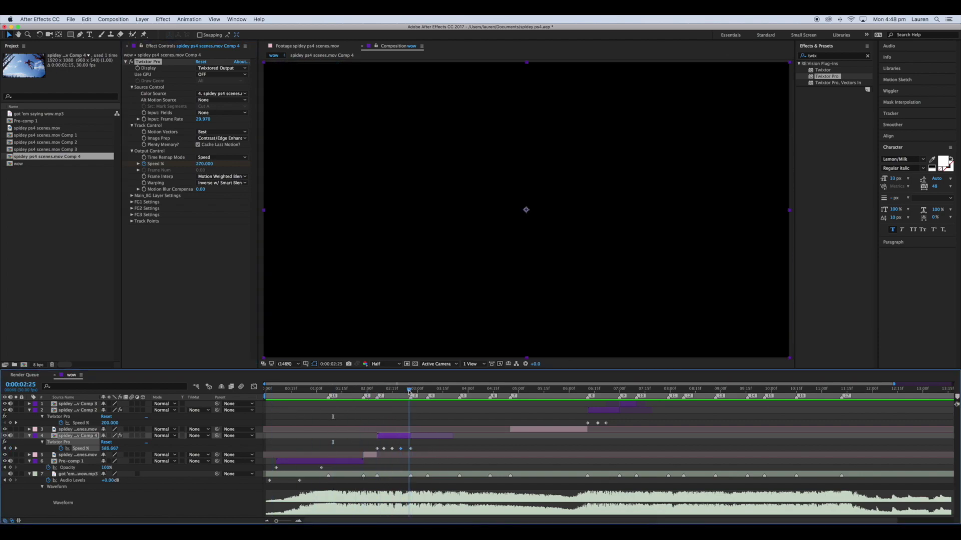
{"action": "left_click", "coordinate": [364, 390]}
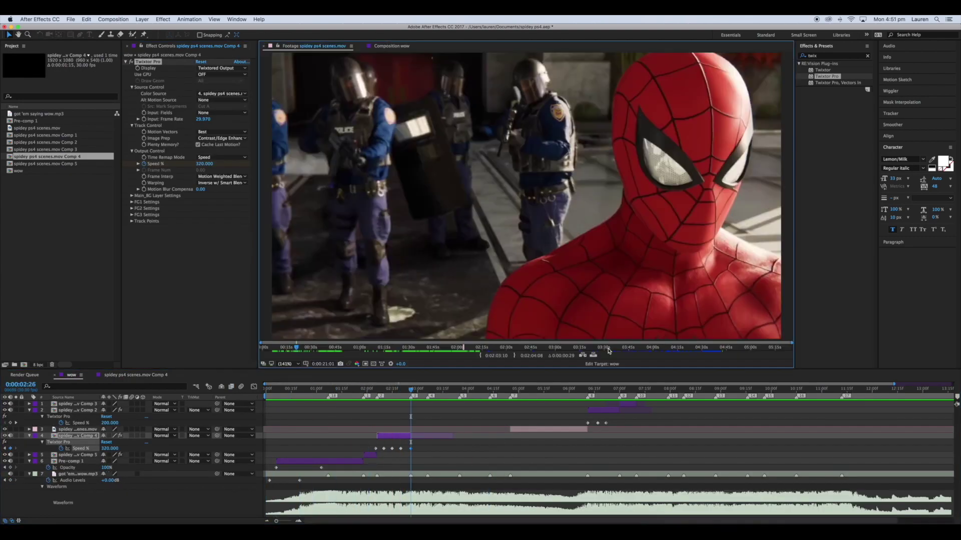
{"action": "left_click", "coordinate": [593, 354]}
{"action": "left_click", "coordinate": [424, 390]}
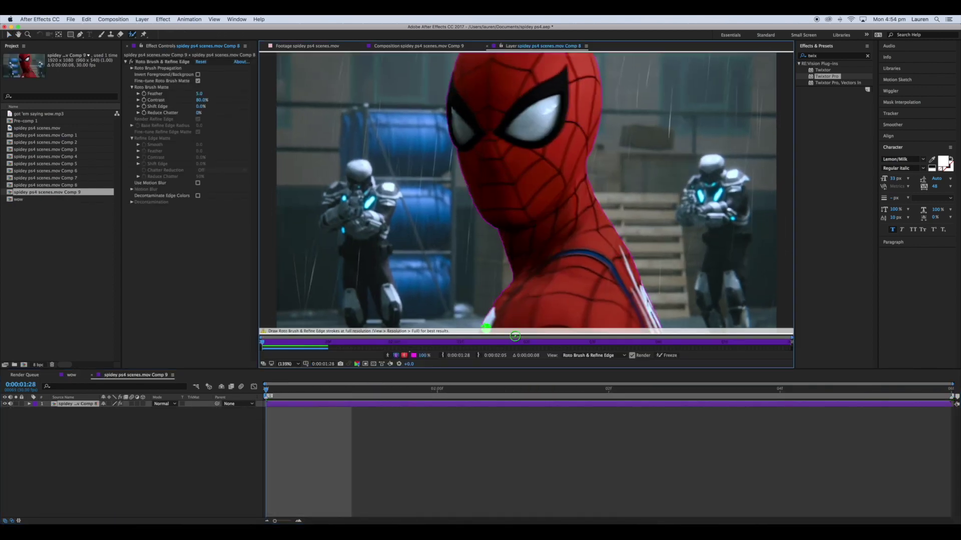
Step: Propagate the roto matte, set the coloured copy's blend mode, and select both copies' Position keyframes
{"action": "key", "text": "space"}
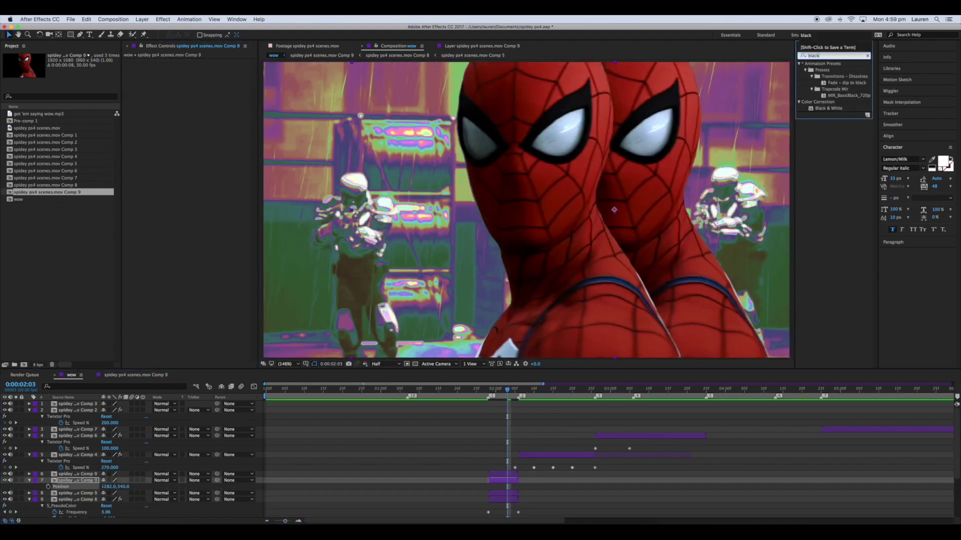
{"action": "left_click", "coordinate": [182, 450]}
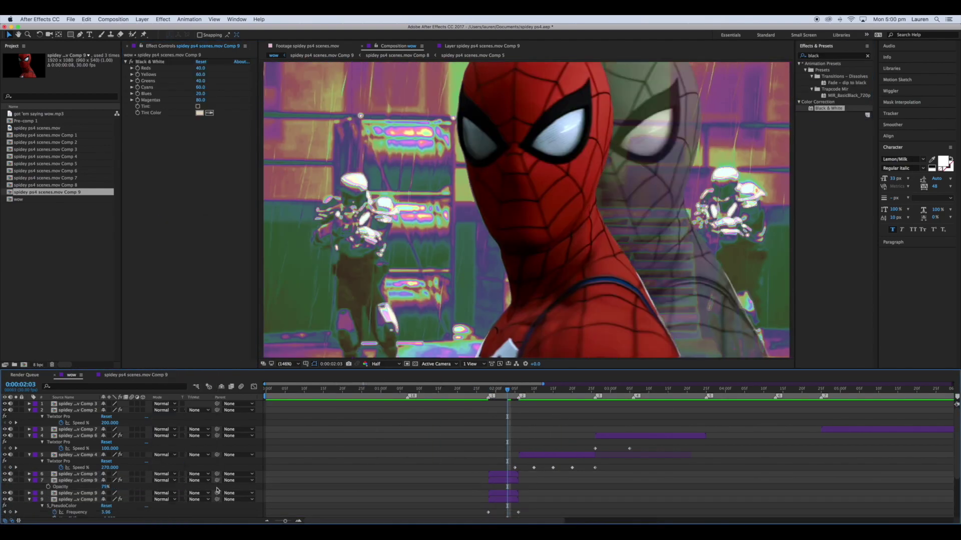
{"action": "left_click_drag", "start_coordinate": [479, 481], "coordinate": [526, 501]}
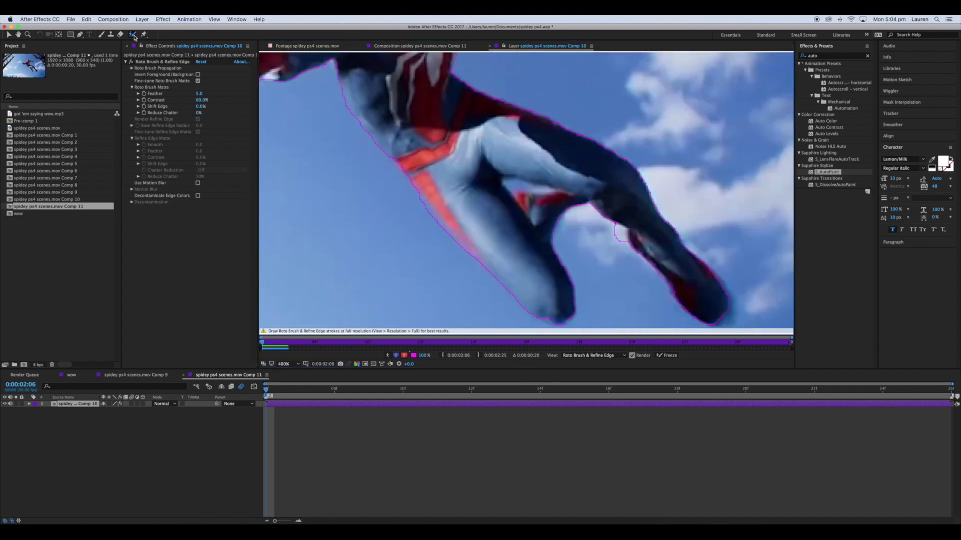
Step: Step through the swing frames, removing sky from the matte and adding Spider-Man's side back
{"action": "key", "text": "comma"}
{"action": "key", "text": "Page_Down"}
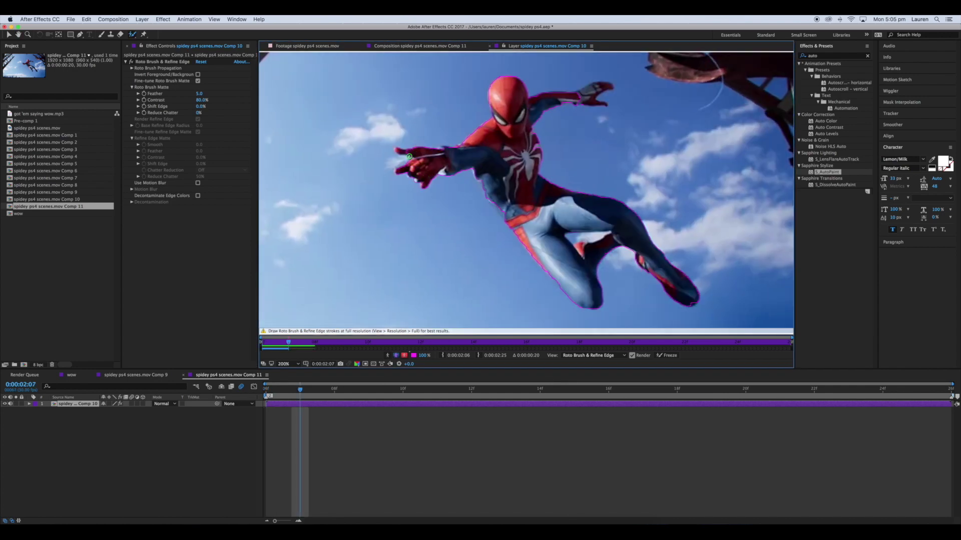
{"action": "key", "text": "Page_Down"}
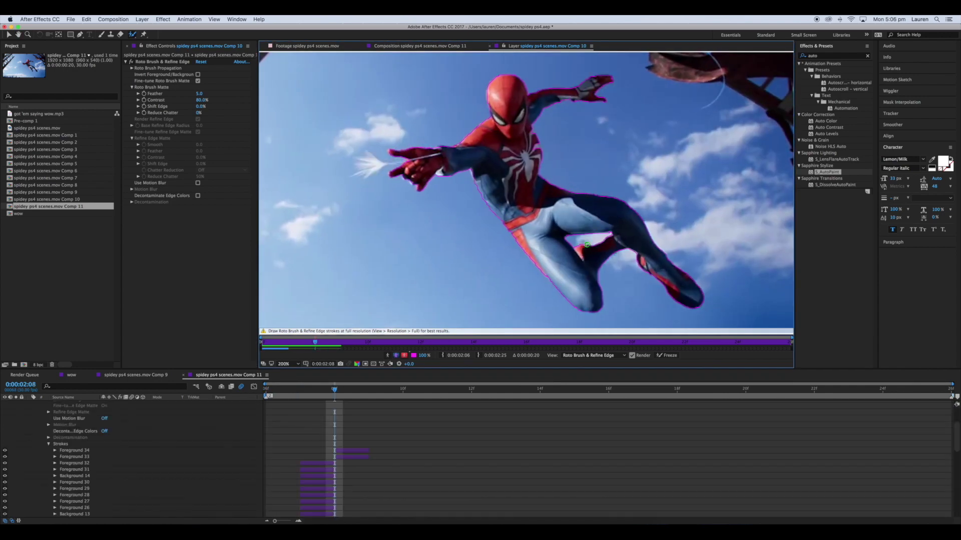
{"action": "key", "text": "Page_Down"}
{"action": "key", "text": "Page_Down"}
{"action": "left_click_drag", "start_coordinate": [467, 186], "coordinate": [480, 224]}
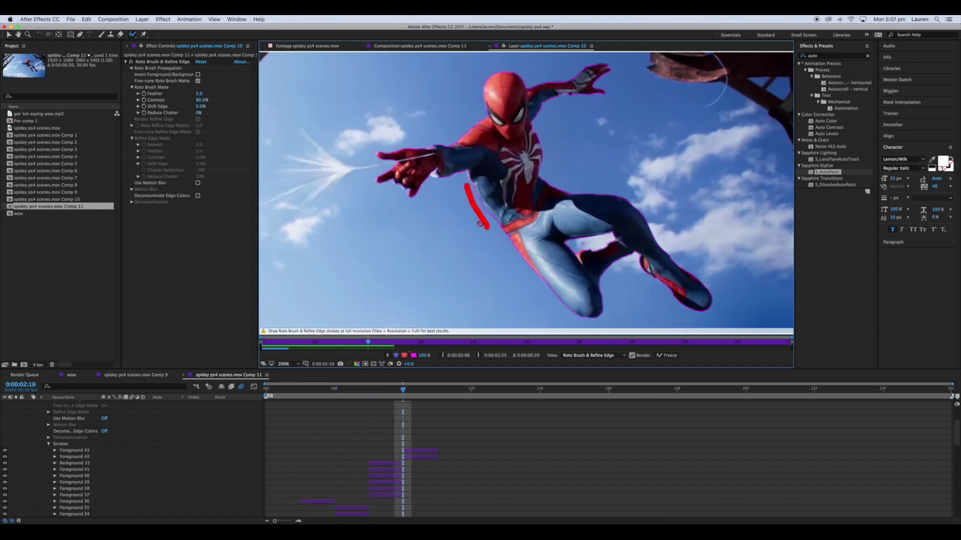
{"action": "key", "text": "Page_Down"}
{"action": "key", "text": "Page_Down"}
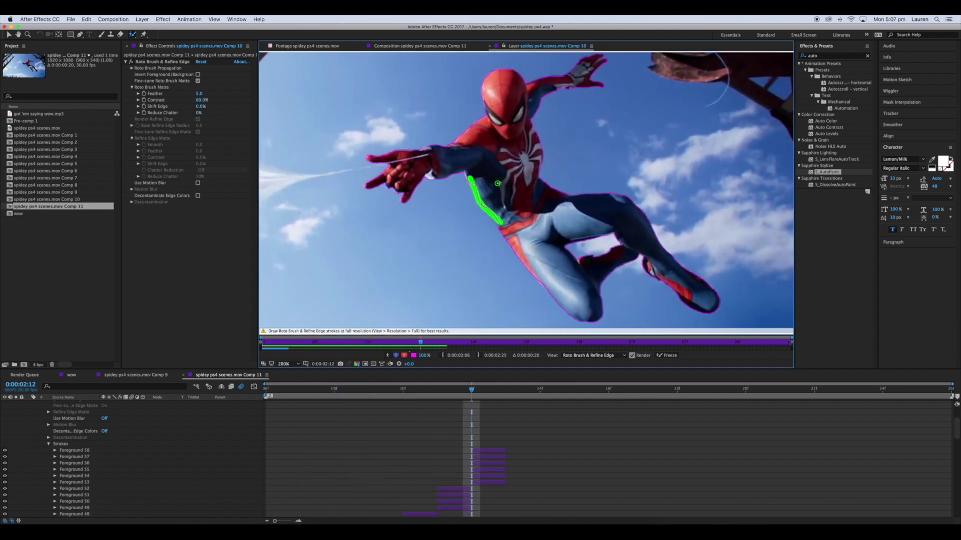
{"action": "key", "text": "Page_Down"}
{"action": "key", "text": "Page_Down"}
{"action": "key", "text": "Page_Down"}
{"action": "left_click_drag", "start_coordinate": [453, 213], "coordinate": [471, 235]}
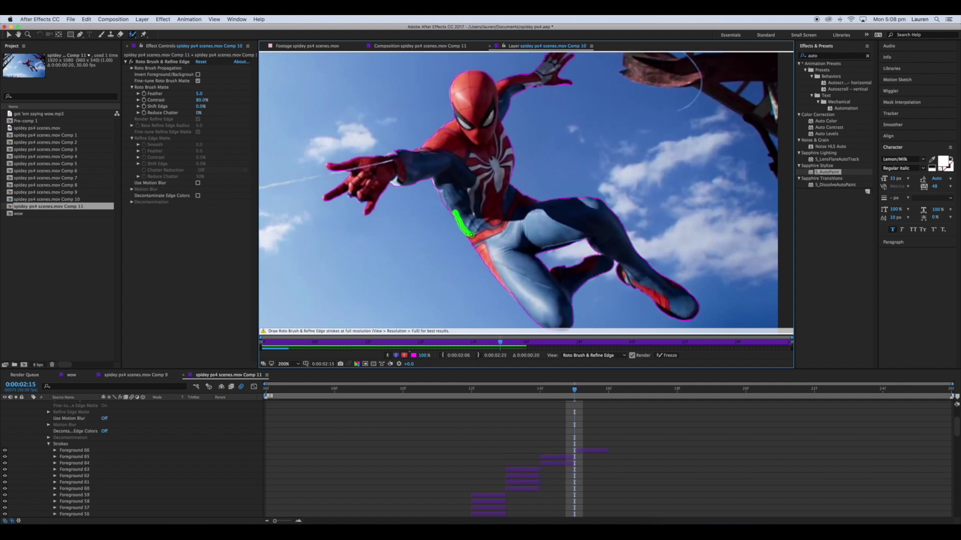
{"action": "key", "text": "Page_Down"}
{"action": "left_click", "coordinate": [444, 183]}
Step: Paint more of Spider-Man into the matte on the remaining frames, then play the rotoscoped result
{"action": "key", "text": "Page_Down"}
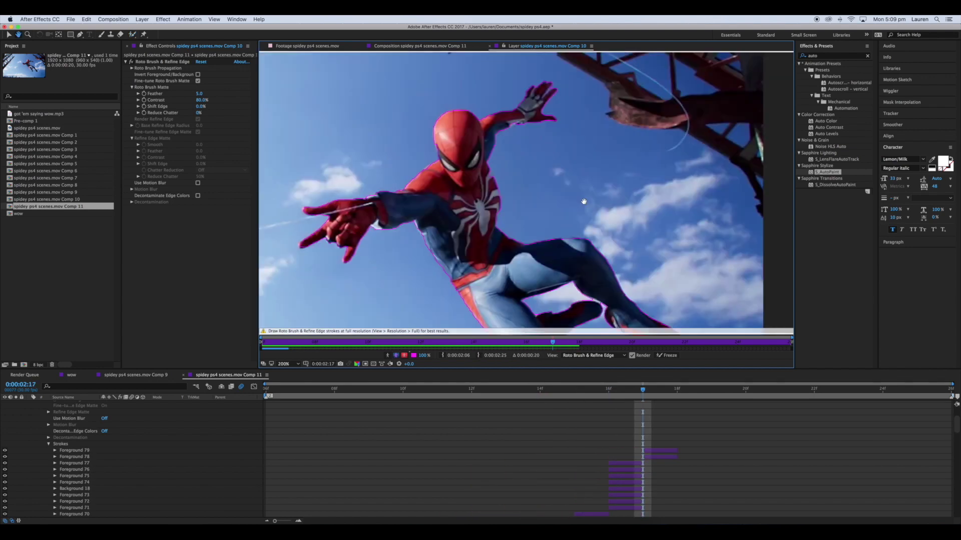
{"action": "key", "text": "Page_Down"}
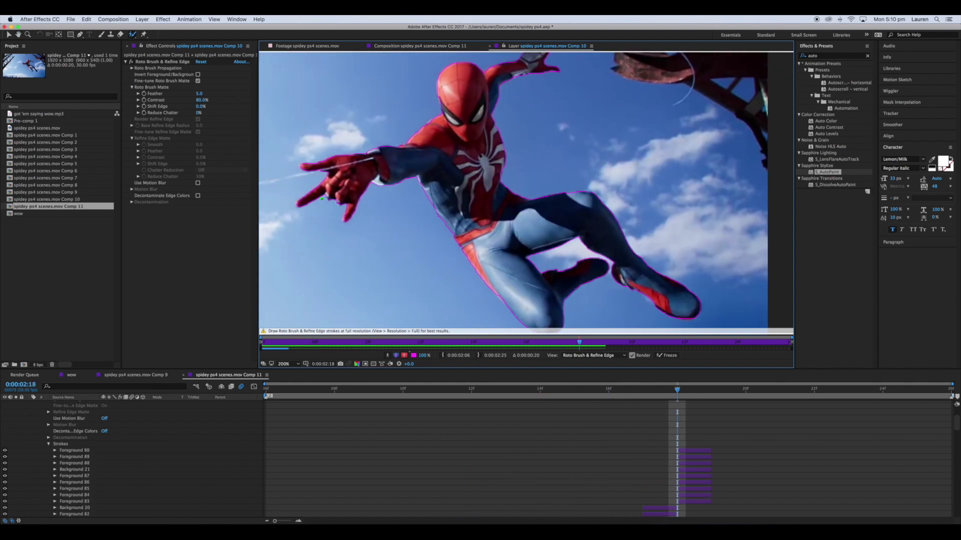
{"action": "key", "text": "Page_Down"}
{"action": "key", "text": "Page_Down"}
{"action": "mouse_move", "coordinate": [551, 262]}
{"action": "left_mouse_down"}
{"action": "mouse_move", "coordinate": [428, 202]}
{"action": "mouse_move", "coordinate": [550, 260]}
{"action": "mouse_move", "coordinate": [638, 268]}
{"action": "left_mouse_up"}
{"action": "key", "text": "Page_Down"}
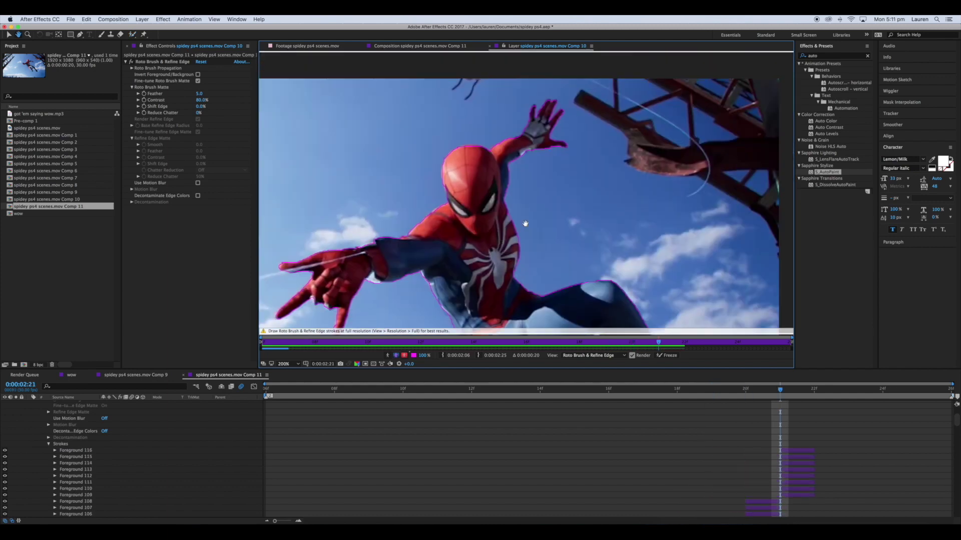
{"action": "key", "text": "Page_Down"}
{"action": "key", "text": "Page_Down"}
{"action": "left_click_drag", "start_coordinate": [522, 281], "coordinate": [349, 218]}
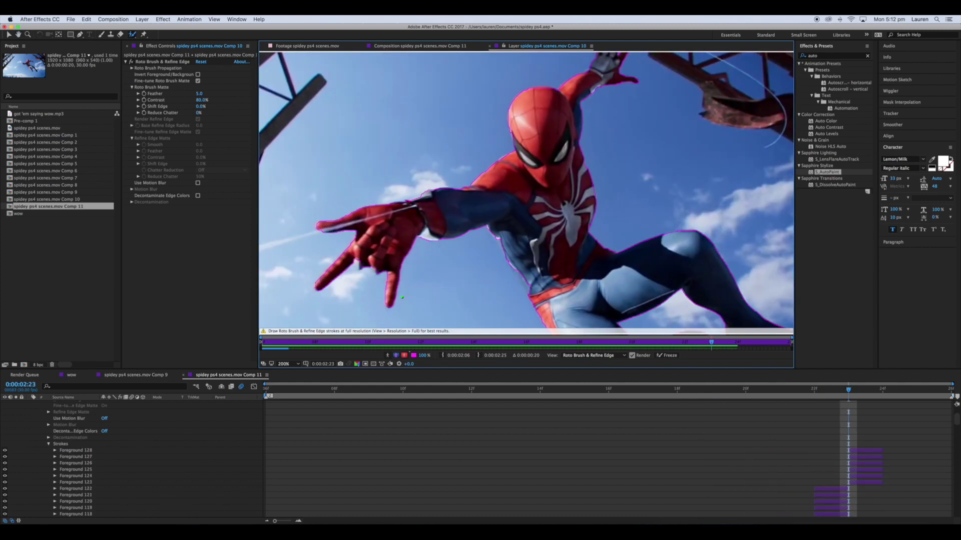
{"action": "key", "text": "Page_Down"}
{"action": "left_click_drag", "start_coordinate": [402, 298], "coordinate": [583, 270]}
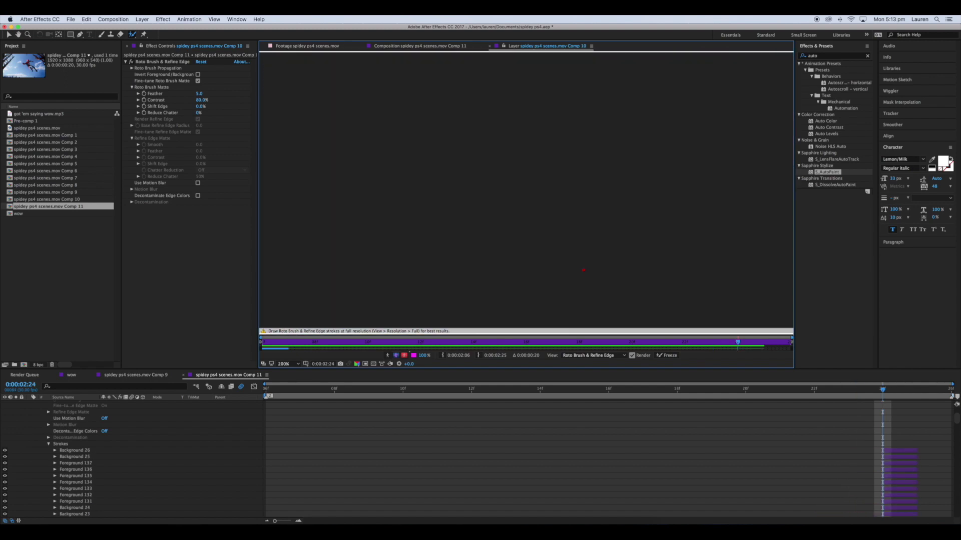
{"action": "key", "text": "Page_Down"}
{"action": "key", "text": "comma"}
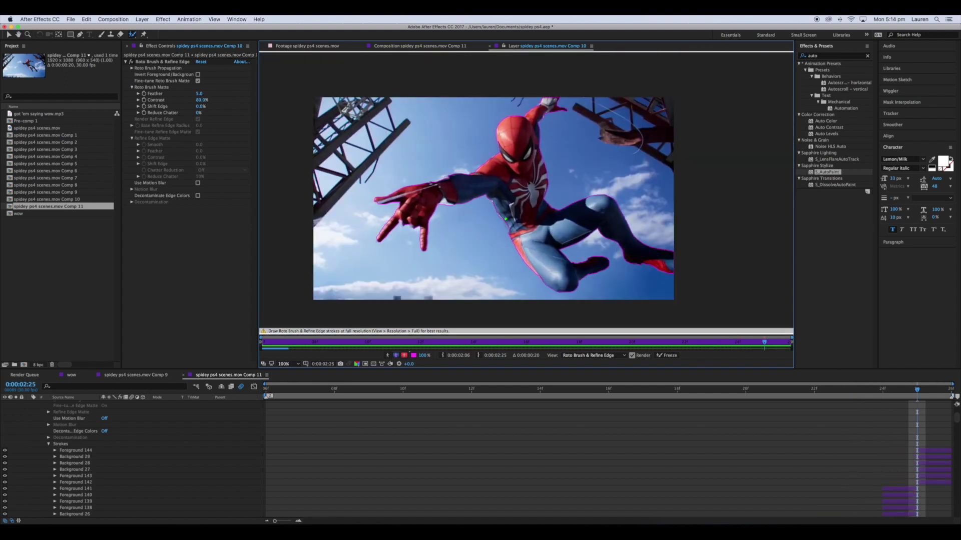
{"action": "key", "text": "space"}
Step: Return to the wow composition and open Comp 11 to review its roto strokes
{"action": "left_click", "coordinate": [71, 374]}
{"action": "left_click", "coordinate": [538, 394]}
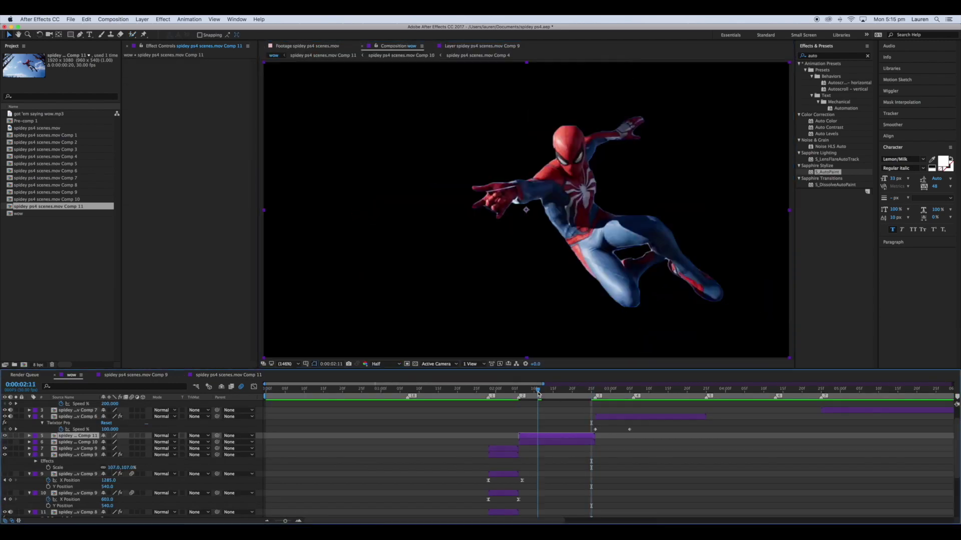
{"action": "left_click", "coordinate": [228, 374]}
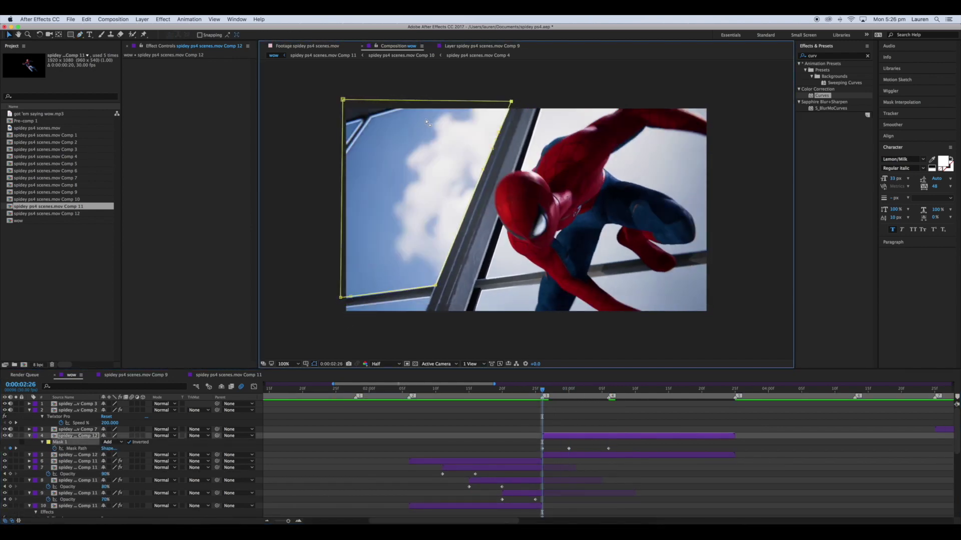
Step: Preview the animated mask cutout from its keyframe, then go back to 0:00:02:13
{"action": "key", "text": "k"}
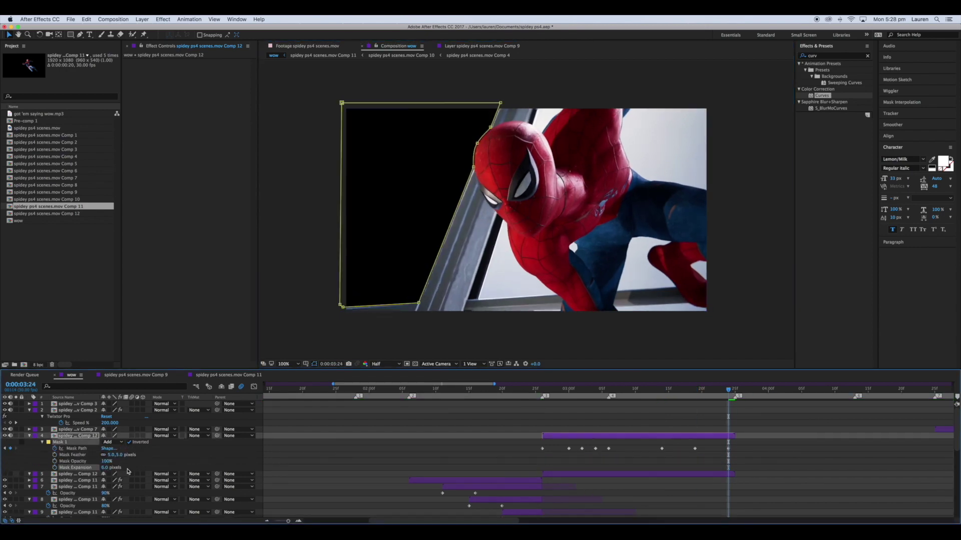
{"action": "key", "text": "space"}
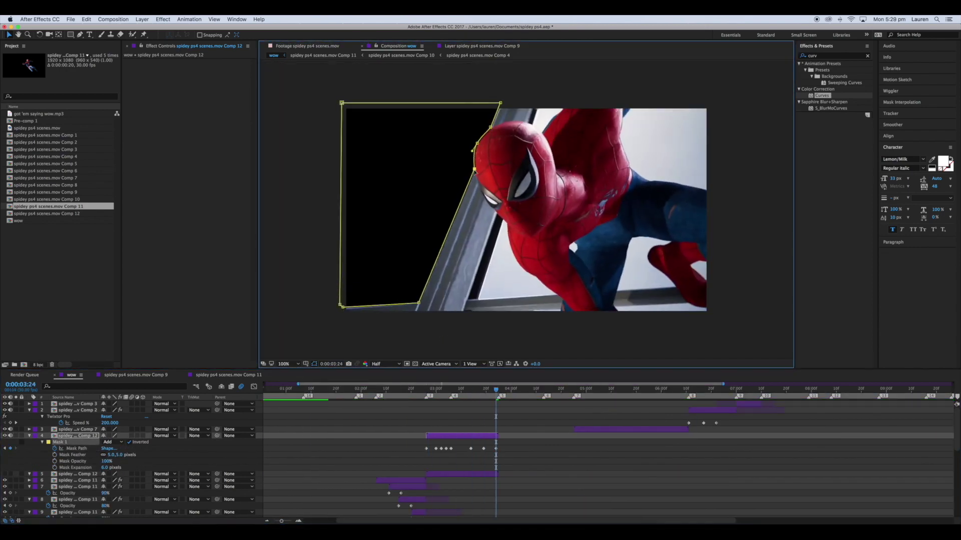
{"action": "left_click_drag", "start_coordinate": [496, 389], "coordinate": [390, 389]}
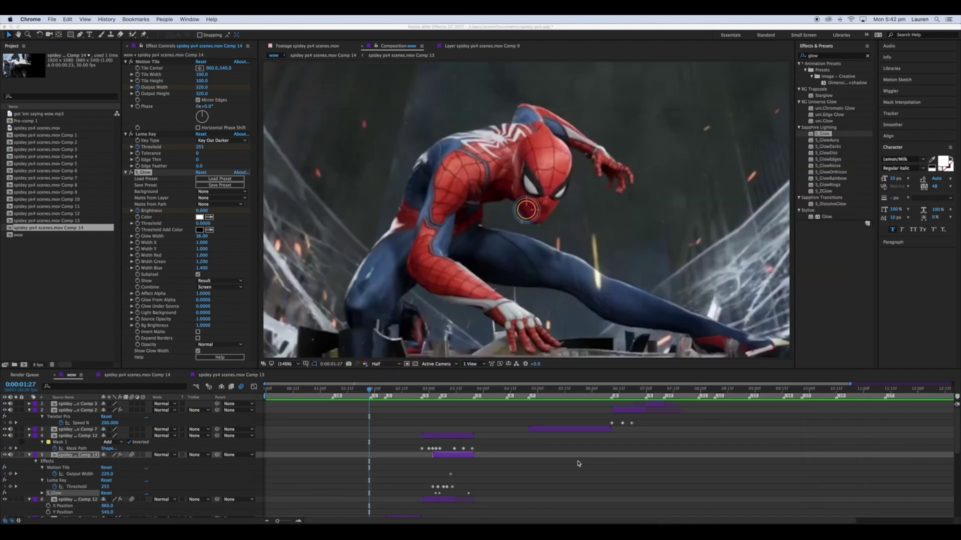
Step: Scrub the edit from about two seconds back to the start
{"action": "left_click", "coordinate": [389, 393]}
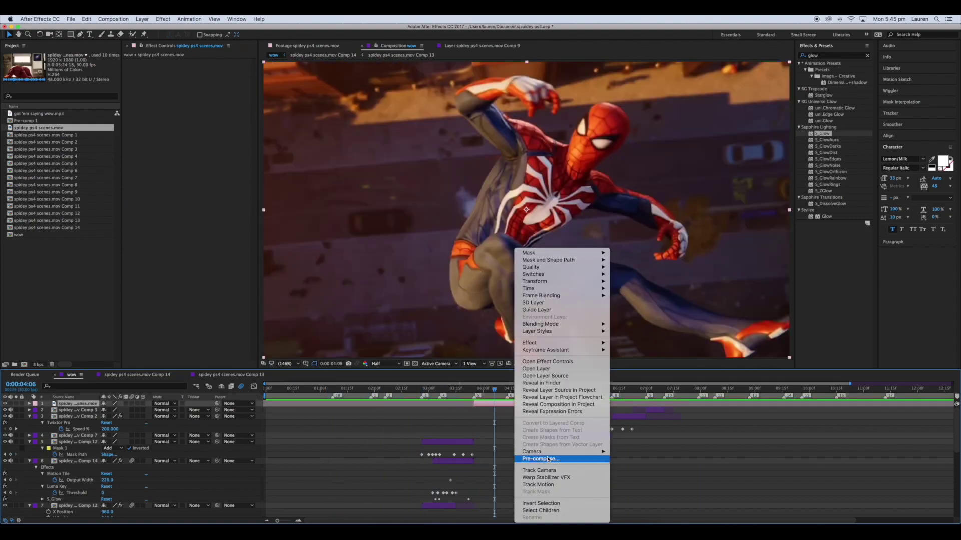
{"action": "left_click_drag", "start_coordinate": [409, 394], "coordinate": [251, 391]}
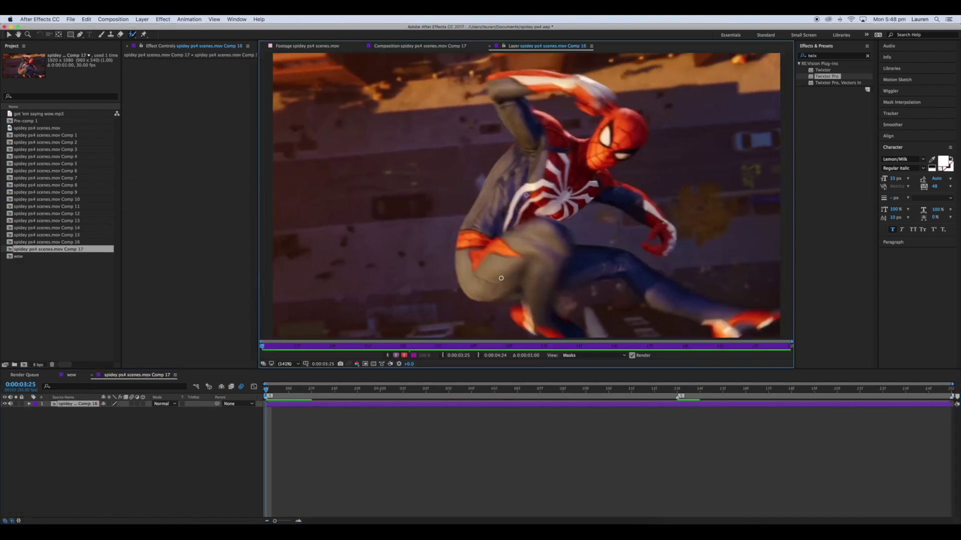
Step: Paint Spider-Man as foreground and step forward frame by frame to propagate the matte
{"action": "left_click_drag", "start_coordinate": [572, 66], "coordinate": [546, 64]}
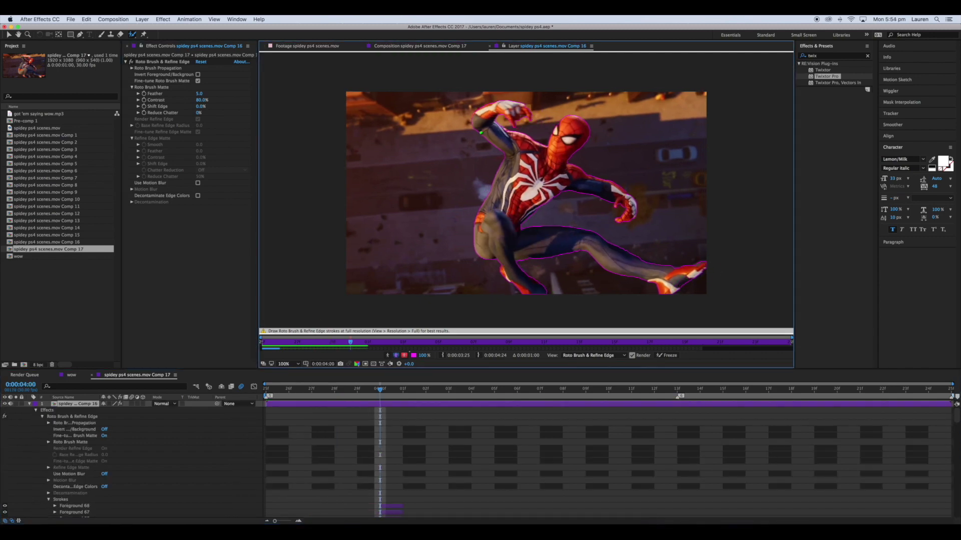
{"action": "key", "text": "Page_Down"}
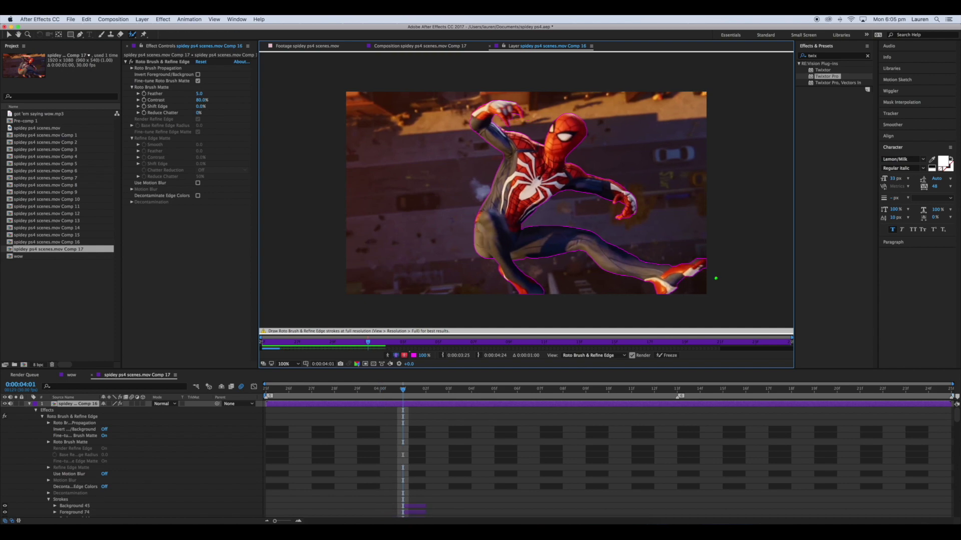
{"action": "key", "text": "Page_Down"}
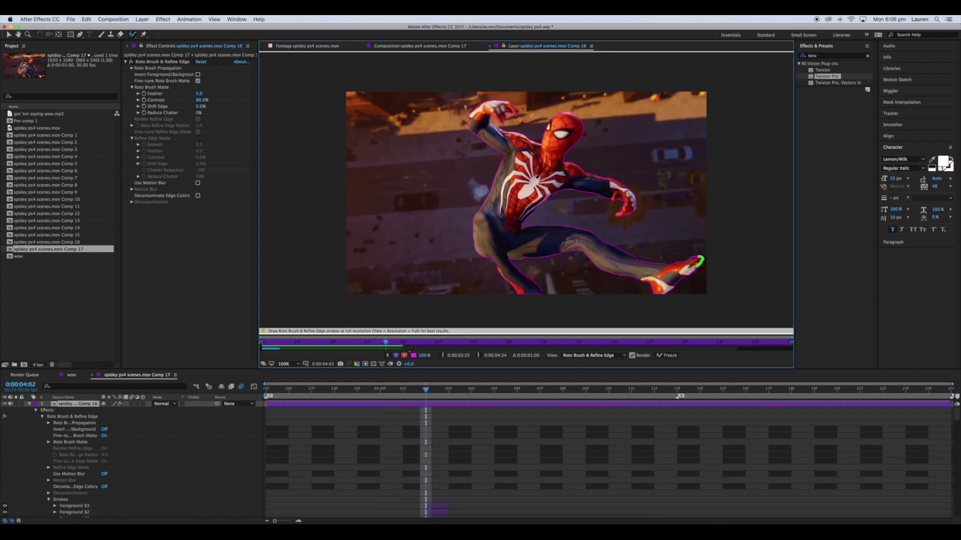
{"action": "key", "text": "Page_Down"}
{"action": "key", "text": "Page_Down"}
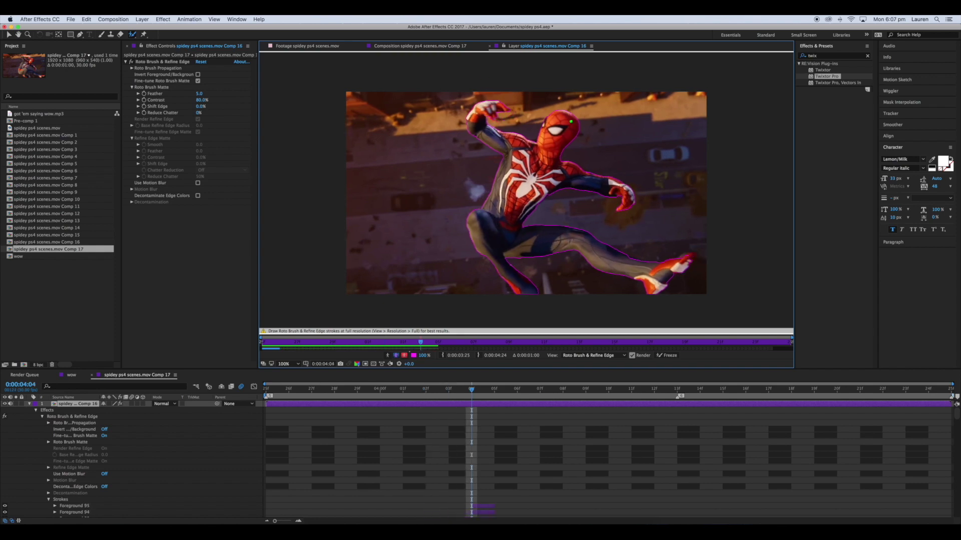
{"action": "key", "text": "Page_Down"}
{"action": "key", "text": "Page_Down"}
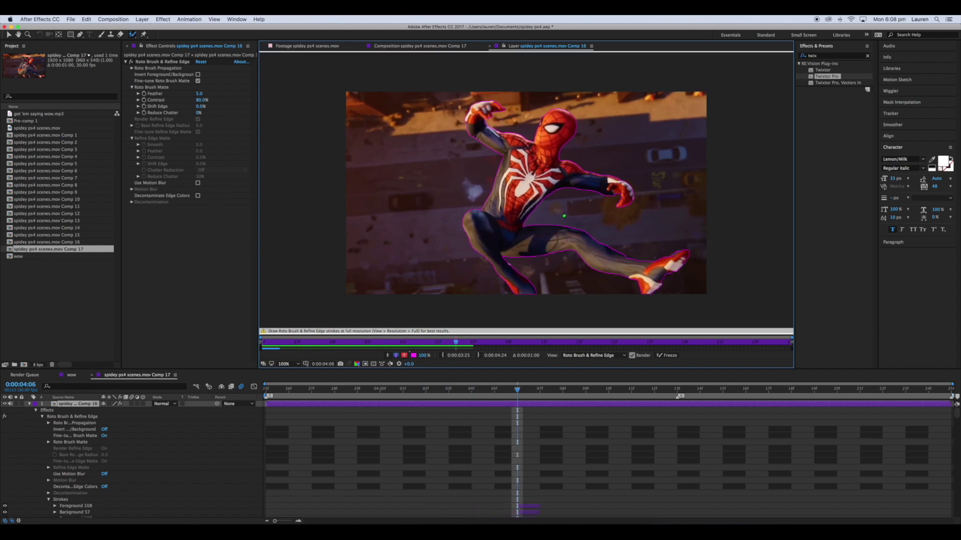
{"action": "key", "text": "Page_Down"}
{"action": "key", "text": "Page_Down"}
{"action": "key", "text": "Page_Down"}
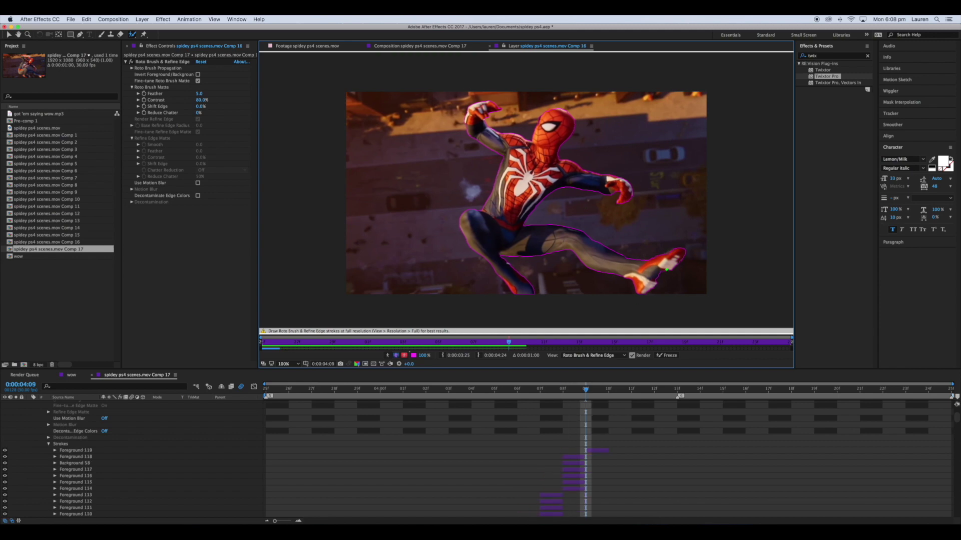
{"action": "key", "text": "Page_Down"}
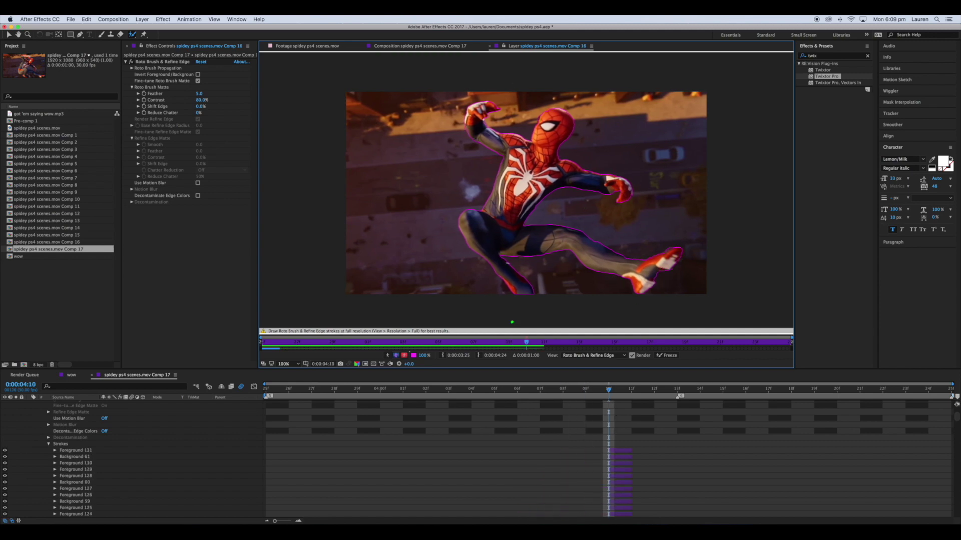
Step: Correct the foot and edge matte with strokes on frames from 0:00:04:14 to 0:00:04:19
{"action": "key", "text": "Page_Down"}
{"action": "mouse_move", "coordinate": [651, 270]}
{"action": "left_mouse_down"}
{"action": "mouse_move", "coordinate": [675, 261]}
{"action": "mouse_move", "coordinate": [660, 248]}
{"action": "mouse_move", "coordinate": [642, 266]}
{"action": "mouse_move", "coordinate": [661, 250]}
{"action": "left_mouse_up"}
{"action": "key", "text": "Page_Down"}
{"action": "key", "text": "Page_Down"}
{"action": "key", "text": "Page_Down"}
{"action": "key", "text": "Page_Down"}
{"action": "key", "text": "Page_Down"}
{"action": "key", "text": "Page_Down"}
{"action": "key", "text": "Page_Down"}
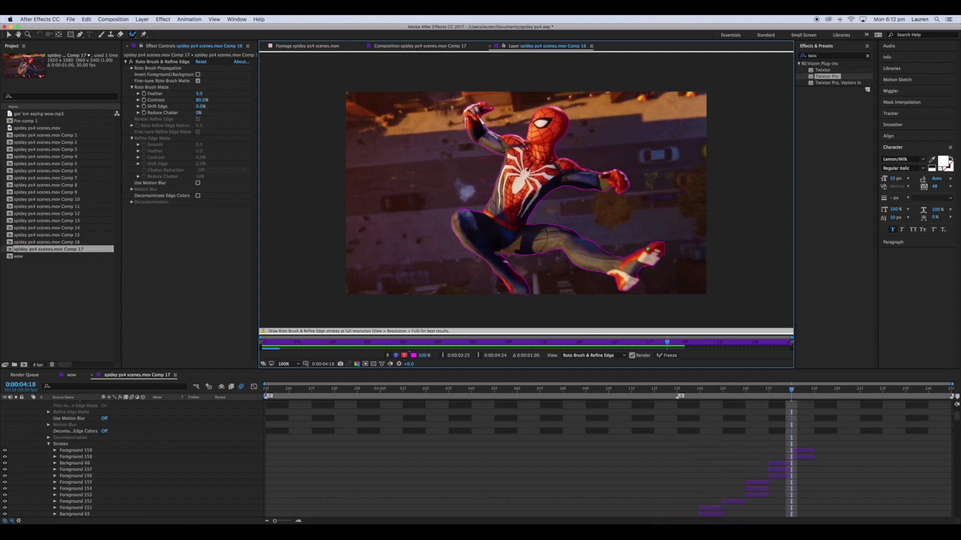
{"action": "left_click", "coordinate": [615, 345]}
{"action": "key", "text": "Page_Down"}
{"action": "left_click_drag", "start_coordinate": [666, 306], "coordinate": [680, 300]}
{"action": "key", "text": "Page_Down"}
{"action": "key", "text": "Page_Down"}
{"action": "key", "text": "Page_Down"}
{"action": "key", "text": "Page_Down"}
{"action": "mouse_move", "coordinate": [666, 308]}
{"action": "left_mouse_down"}
{"action": "mouse_move", "coordinate": [678, 303]}
{"action": "mouse_move", "coordinate": [675, 311]}
{"action": "left_mouse_up"}
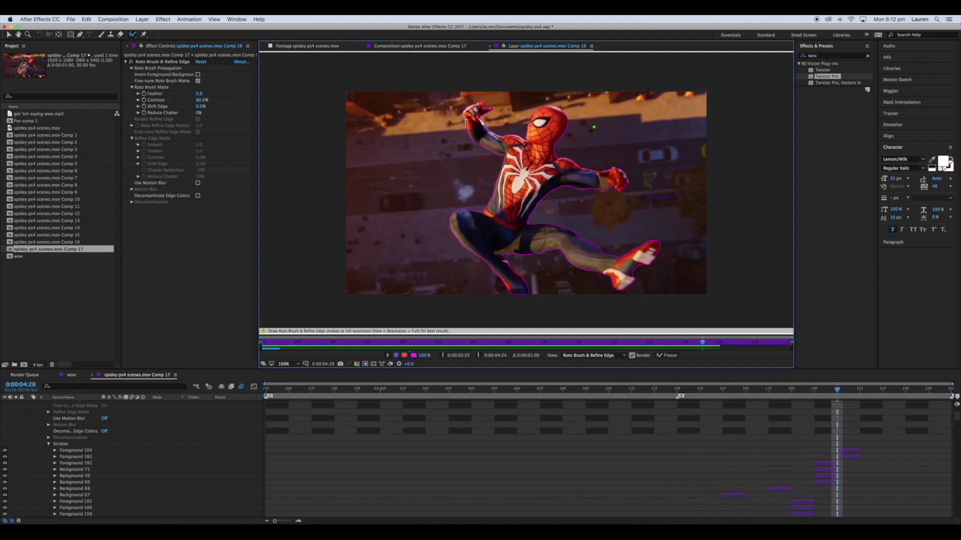
{"action": "key", "text": "Page_Down"}
{"action": "left_click_drag", "start_coordinate": [640, 260], "coordinate": [656, 255]}
{"action": "left_click", "coordinate": [598, 346]}
{"action": "left_click_drag", "start_coordinate": [501, 150], "coordinate": [551, 210]}
{"action": "key", "text": "Page_Down"}
{"action": "key", "text": "Page_Down"}
{"action": "key", "text": "Page_Down"}
{"action": "key", "text": "Page_Down"}
{"action": "key", "text": "Page_Down"}
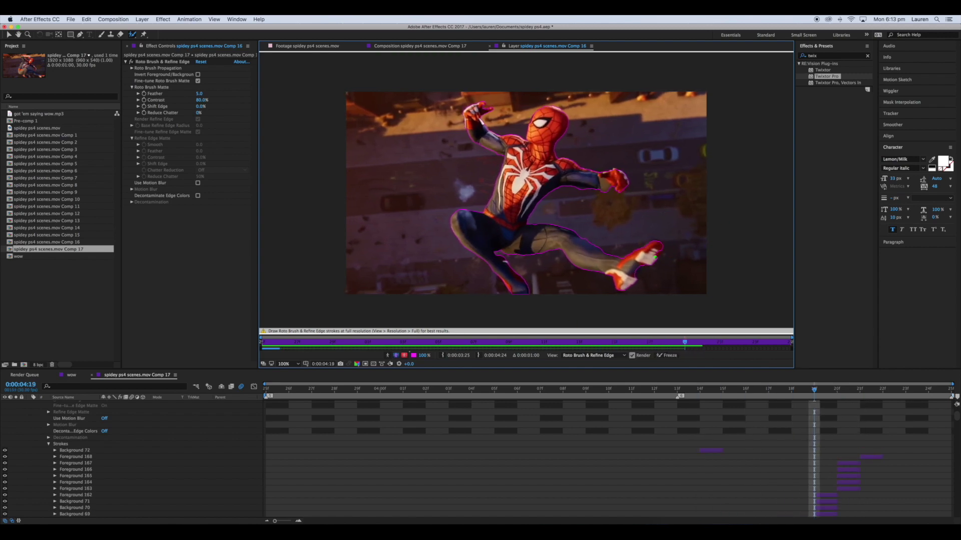
{"action": "left_click_drag", "start_coordinate": [583, 239], "coordinate": [608, 247]}
Step: Fix remaining matte edges on frames around 0:00:04:22, then play back the roto result
{"action": "left_click", "coordinate": [739, 342]}
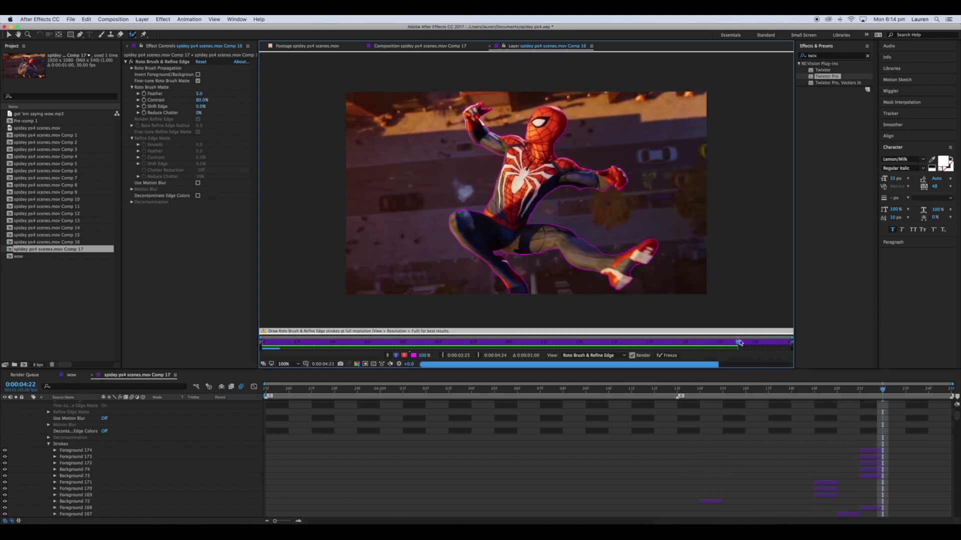
{"action": "left_click_drag", "start_coordinate": [630, 214], "coordinate": [616, 222]}
{"action": "left_click", "coordinate": [666, 342]}
{"action": "left_click", "coordinate": [596, 342]}
{"action": "left_click", "coordinate": [631, 342]}
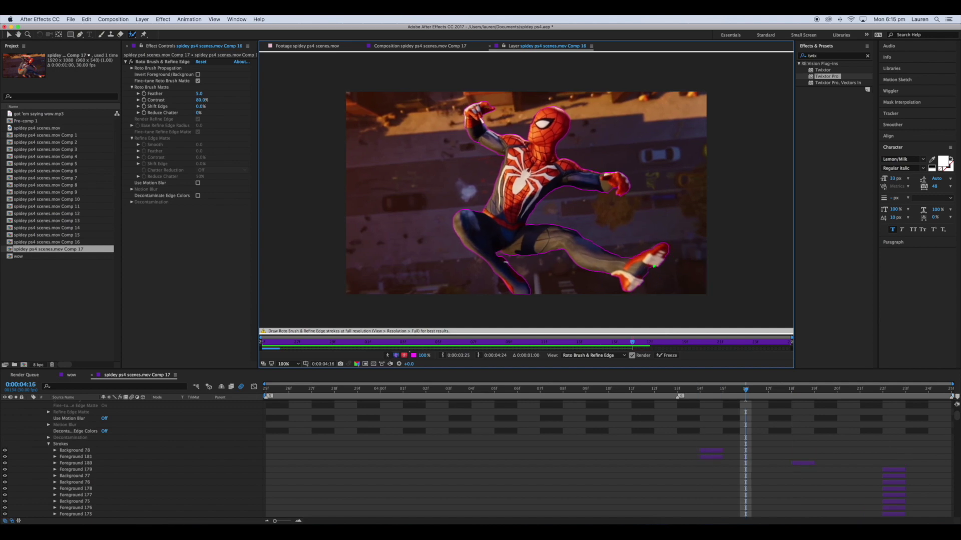
{"action": "left_click", "coordinate": [719, 342]}
{"action": "left_click_drag", "start_coordinate": [505, 283], "coordinate": [521, 292]}
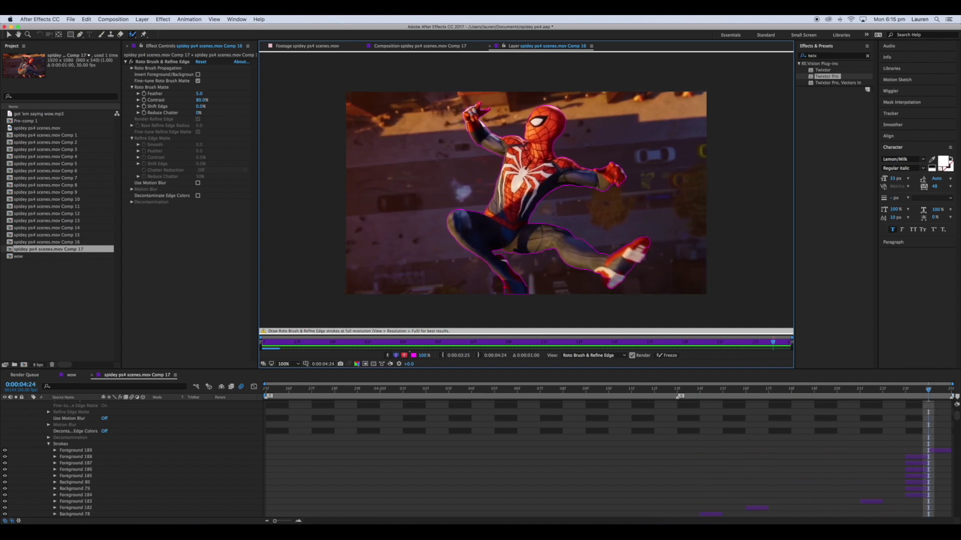
{"action": "left_click", "coordinate": [676, 343]}
{"action": "left_click_drag", "start_coordinate": [551, 200], "coordinate": [575, 216]}
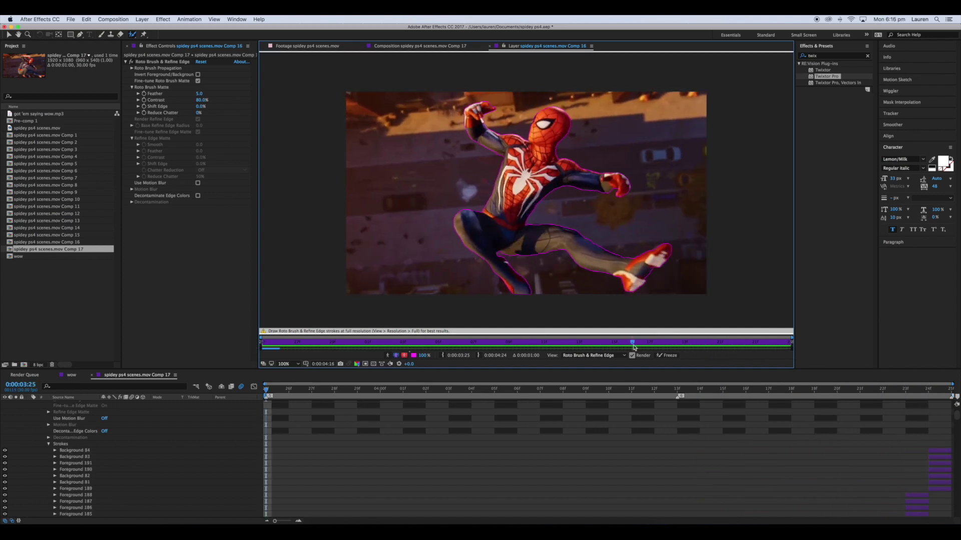
{"action": "left_click", "coordinate": [693, 343]}
{"action": "left_click_drag", "start_coordinate": [525, 190], "coordinate": [551, 210]}
{"action": "left_click", "coordinate": [280, 342]}
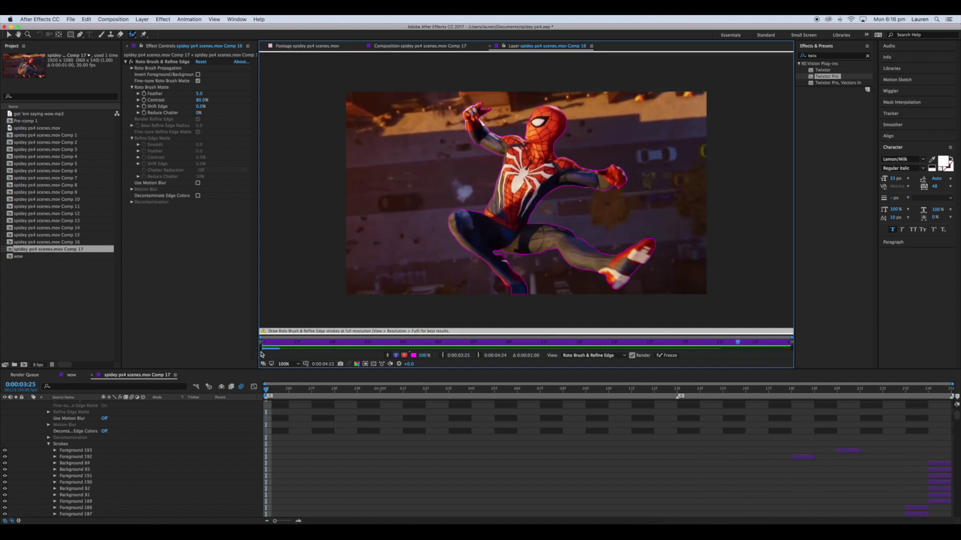
{"action": "left_click_drag", "start_coordinate": [465, 270], "coordinate": [480, 276]}
{"action": "key", "text": "space"}
Step: Check Comp 17's roto effect settings and preview the wow edit, ending about one second in
{"action": "left_click", "coordinate": [426, 46]}
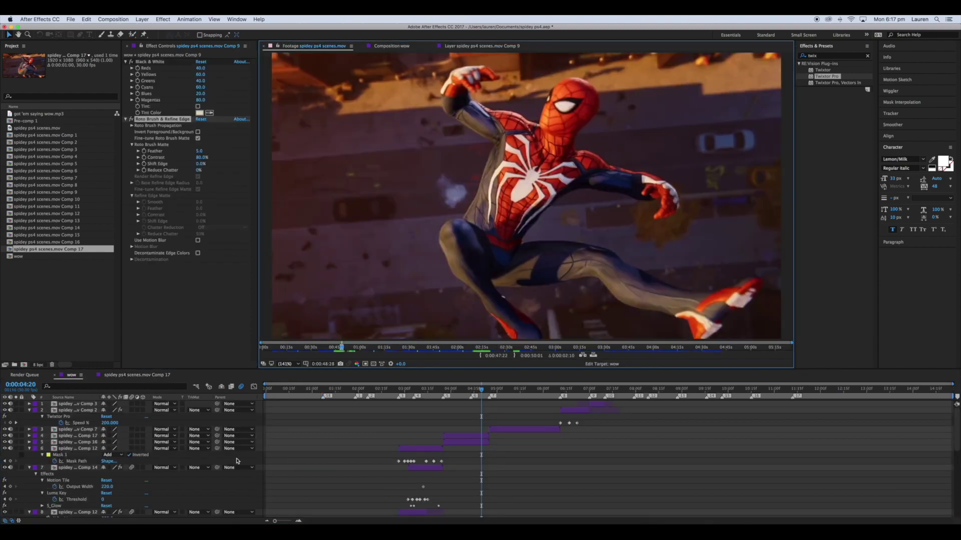
{"action": "left_click", "coordinate": [162, 61]}
{"action": "left_click", "coordinate": [71, 375]}
{"action": "key", "text": "space"}
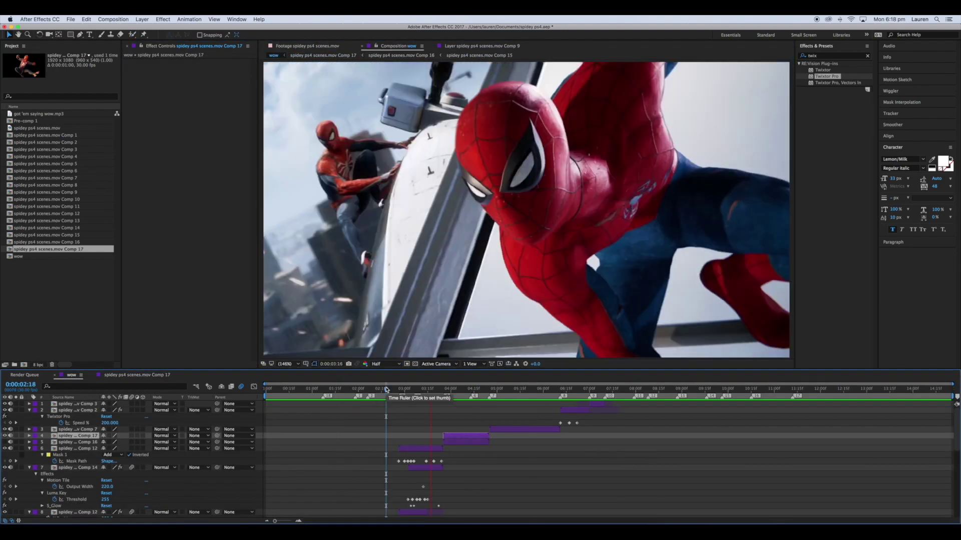
{"action": "double_click", "coordinate": [466, 439]}
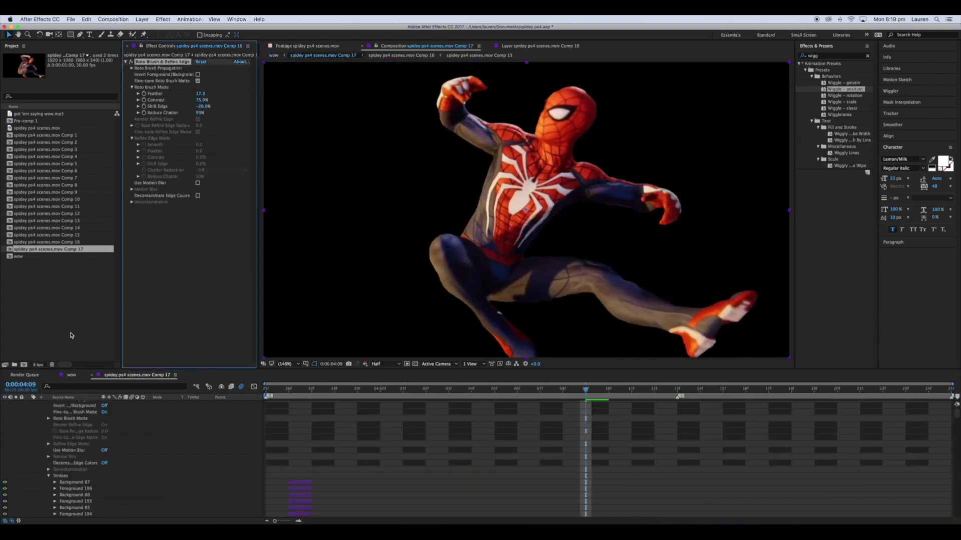
{"action": "type", "text": "wigg"}
{"action": "left_click", "coordinate": [72, 375]}
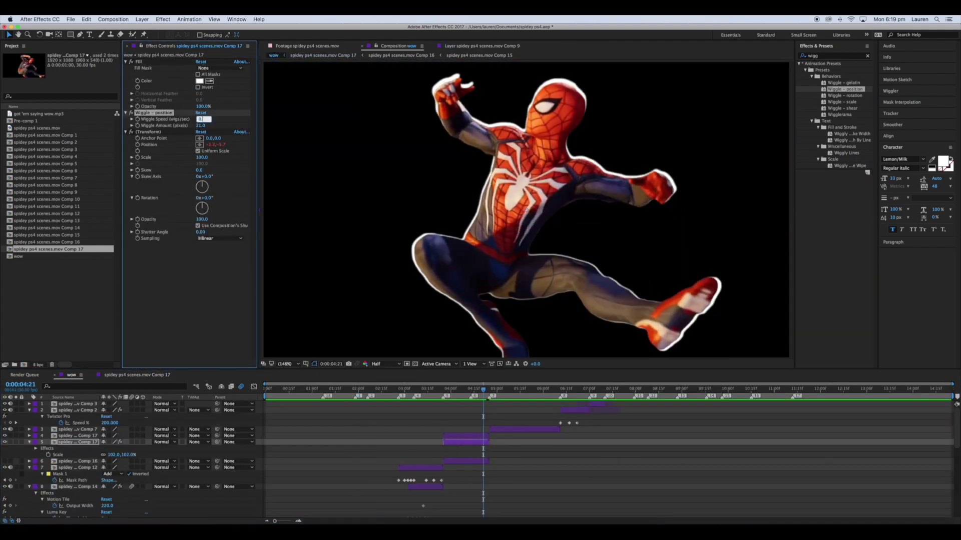
{"action": "key", "text": "space"}
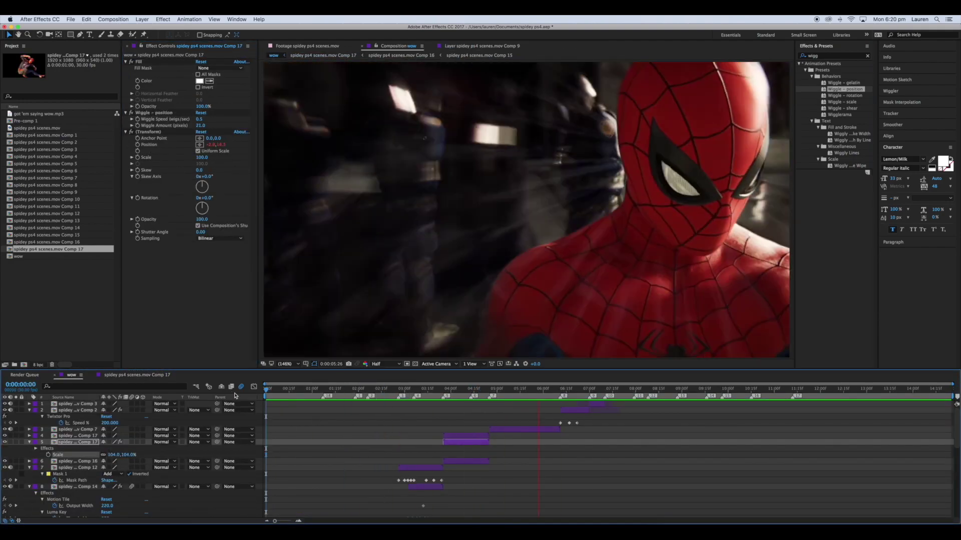
{"action": "left_click", "coordinate": [316, 394]}
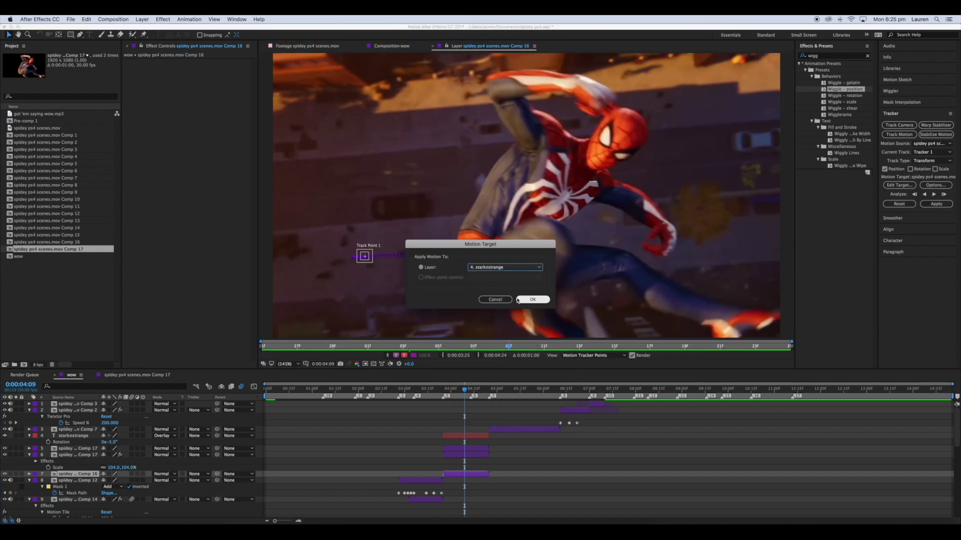
Step: Create Null 1 from the motion target and scrub to the Spider-Man shot at 0:00:04:18
{"action": "left_click", "coordinate": [518, 301]}
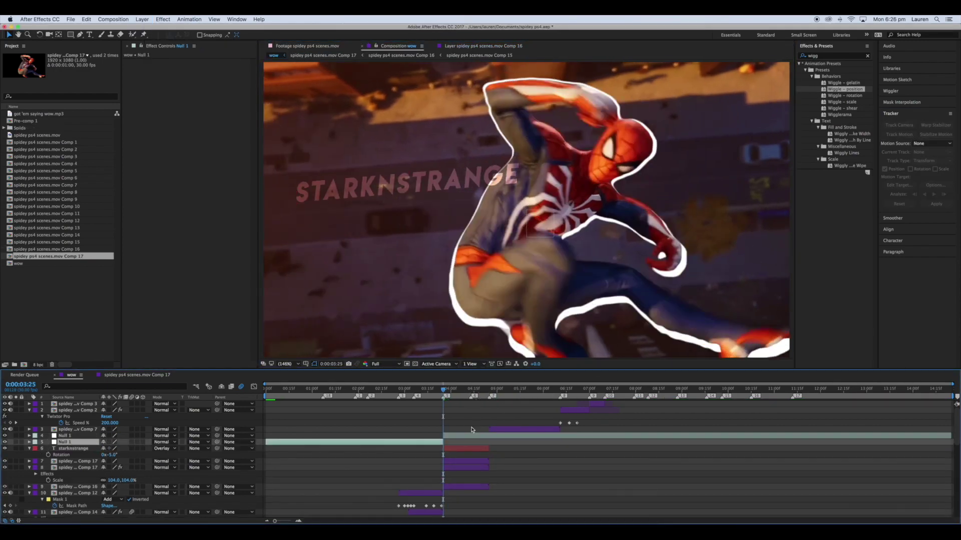
{"action": "mouse_move", "coordinate": [454, 390]}
{"action": "left_mouse_down"}
{"action": "mouse_move", "coordinate": [307, 392]}
{"action": "mouse_move", "coordinate": [470, 390]}
{"action": "left_mouse_up"}
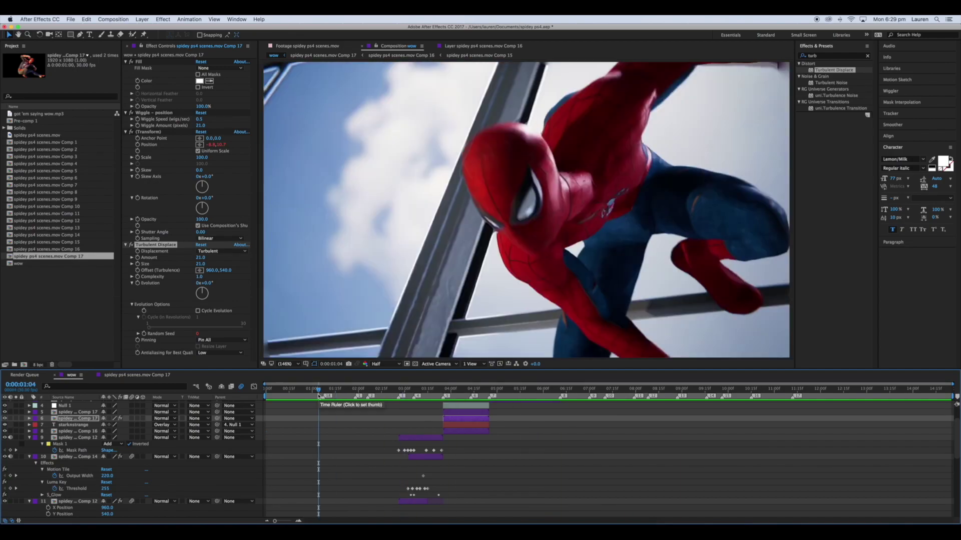
{"action": "left_click_drag", "start_coordinate": [318, 395], "coordinate": [480, 414]}
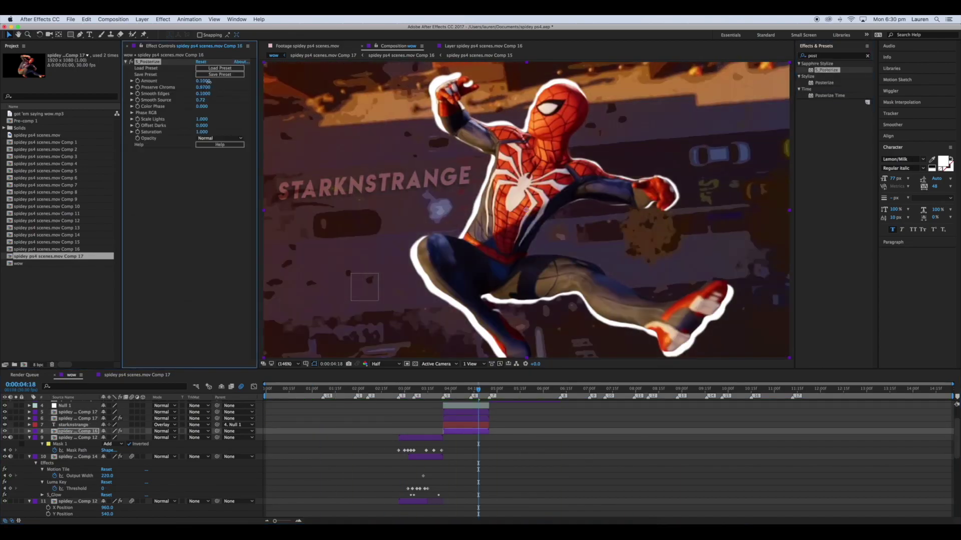
Step: Check frames at 0:00:01:18 and 0:00:03:12, add a glitch adjustment layer, then scrub through it
{"action": "left_click", "coordinate": [340, 393]}
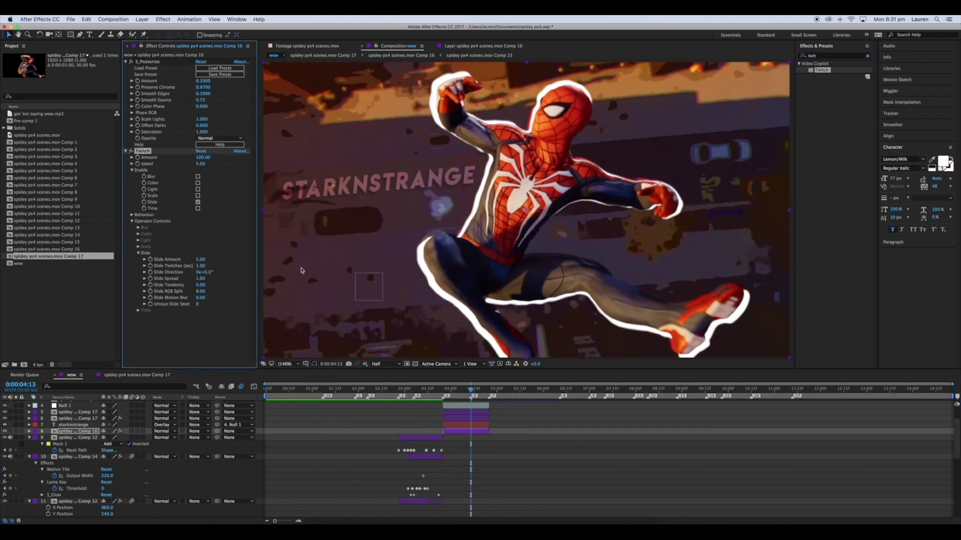
{"action": "left_click", "coordinate": [432, 392]}
{"action": "left_click", "coordinate": [423, 399]}
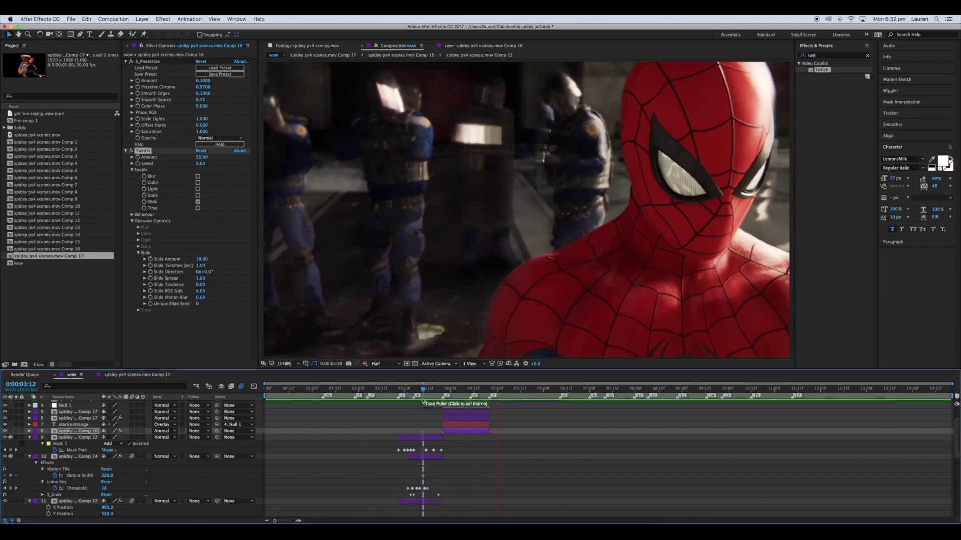
{"action": "left_click", "coordinate": [270, 65]}
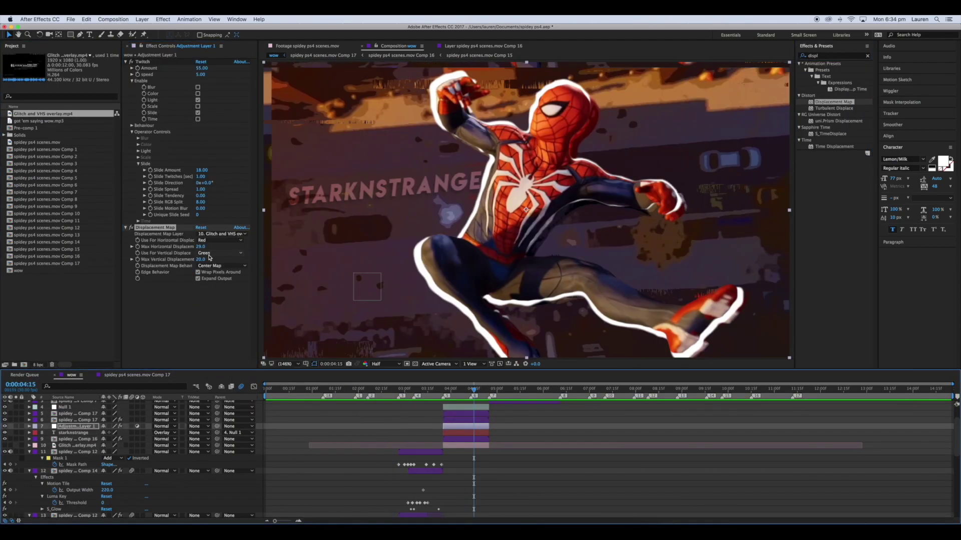
{"action": "left_click_drag", "start_coordinate": [466, 390], "coordinate": [471, 392]}
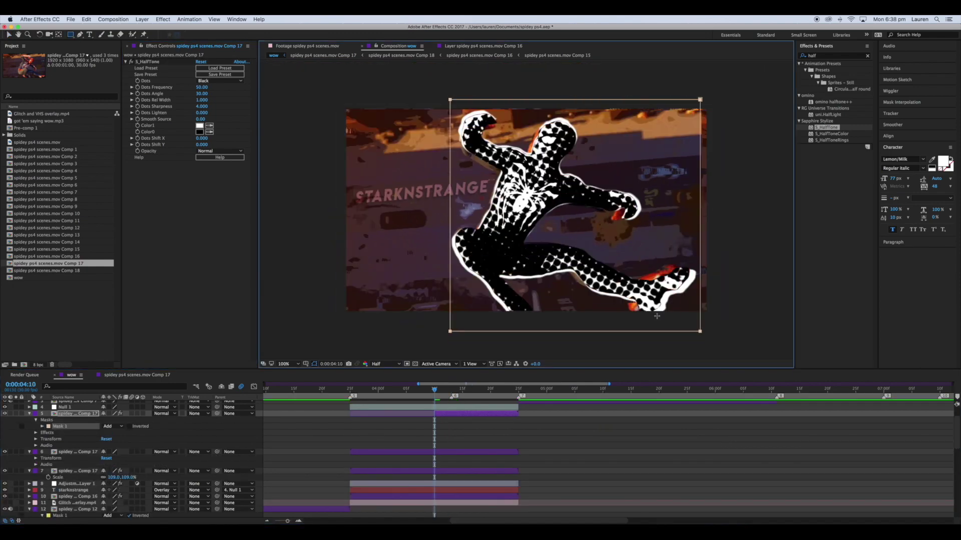
Step: Scrub forward and back through the Luma Key-masked Comp 17 shot to review it
{"action": "left_click_drag", "start_coordinate": [434, 390], "coordinate": [505, 402]}
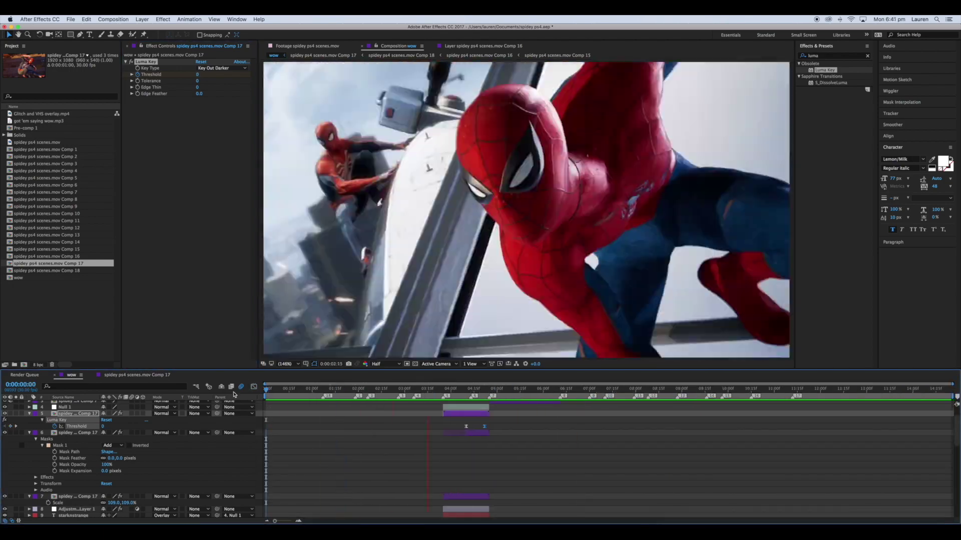
{"action": "mouse_move", "coordinate": [385, 392]}
{"action": "left_mouse_down"}
{"action": "mouse_move", "coordinate": [371, 402]}
{"action": "mouse_move", "coordinate": [315, 394]}
{"action": "left_mouse_up"}
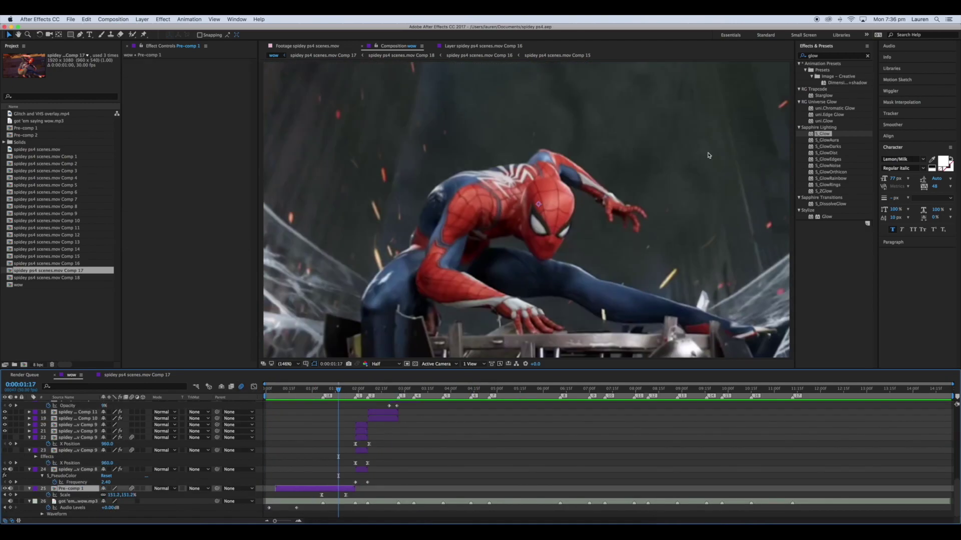
Step: Scrub through the opening shots to review the Comp 7 bounce
{"action": "left_click_drag", "start_coordinate": [267, 393], "coordinate": [338, 397]}
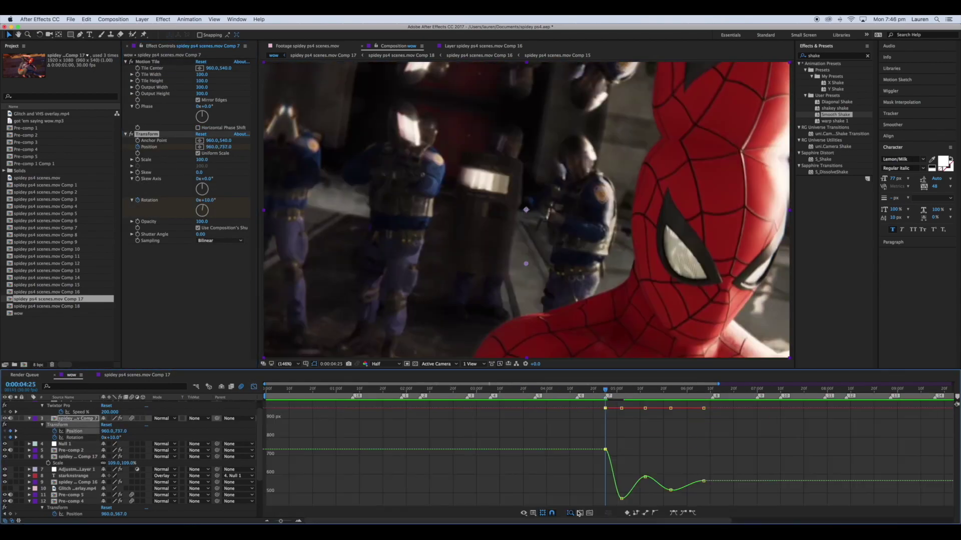
Step: Return to the layer bars and inspect the Null 2 move at 0:00:03:08 and 0:00:02:02
{"action": "key", "text": "shift+F3"}
{"action": "left_click", "coordinate": [495, 390]}
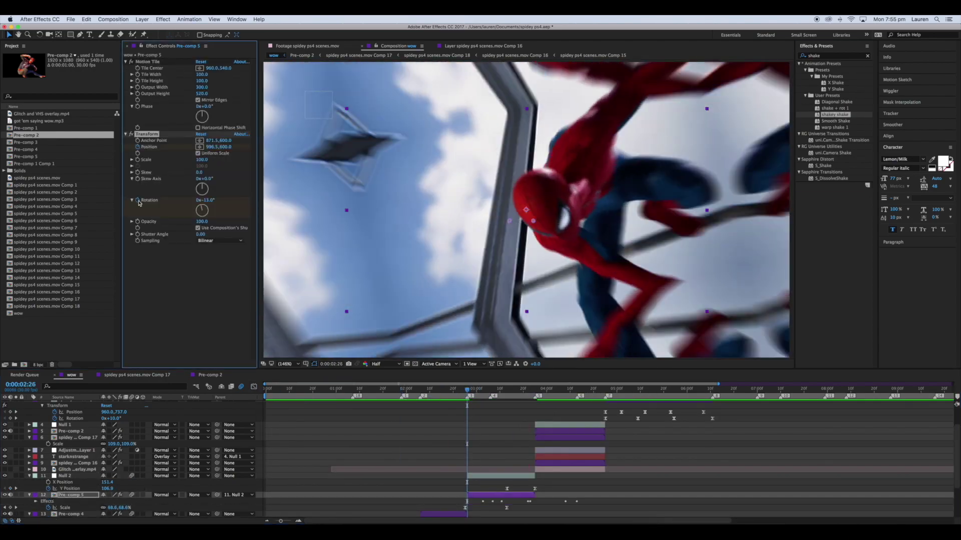
{"action": "left_click", "coordinate": [410, 390]}
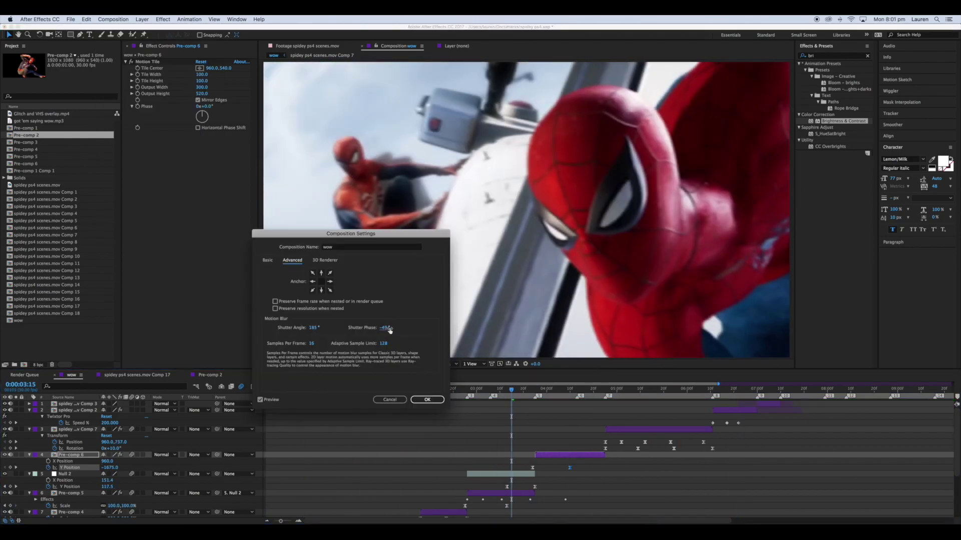
Step: Confirm the wow composition's motion blur settings
{"action": "left_click", "coordinate": [418, 397]}
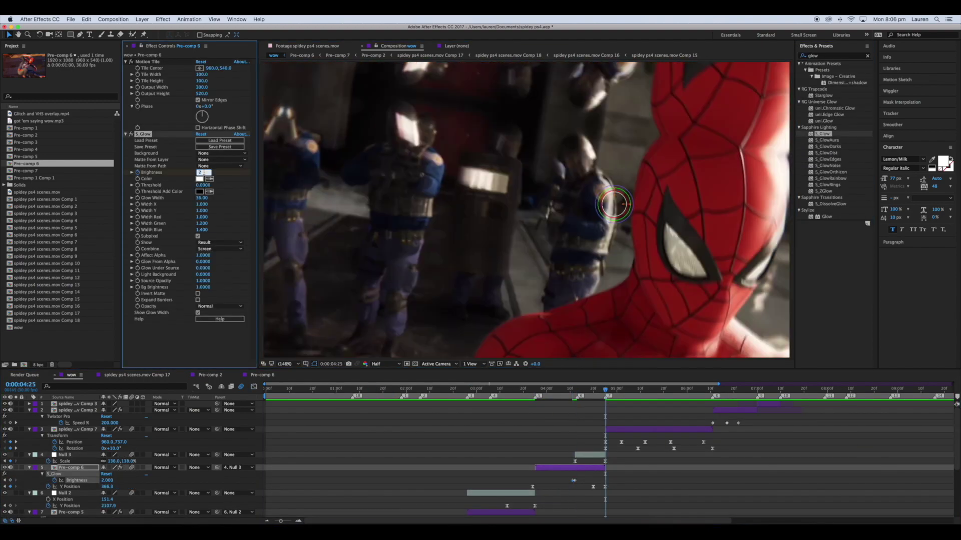
Step: Keyframe Brightness at 0 and preview the lens-warp transition
{"action": "type", "text": "0"}
{"action": "key", "text": "Return"}
{"action": "key", "text": "space"}
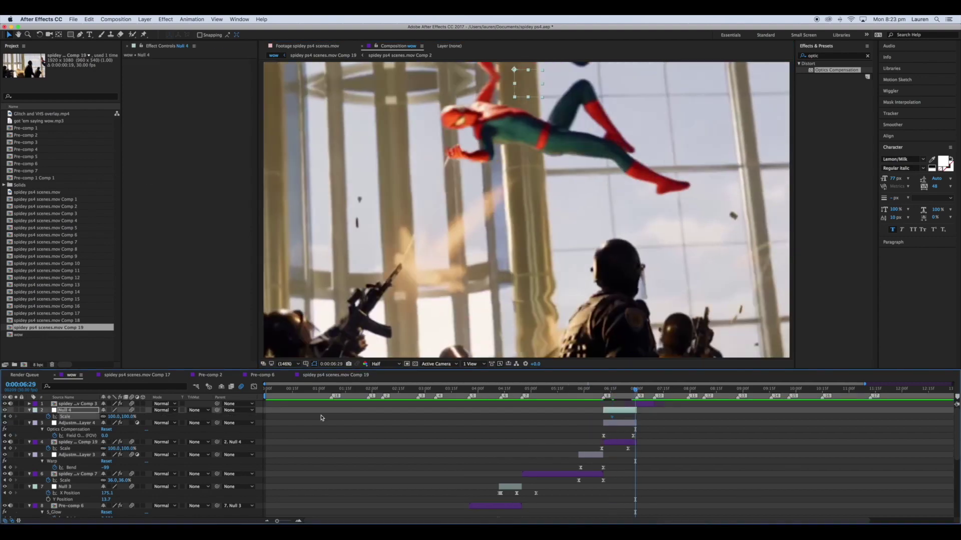
Step: Adjust Null 4's scale keyframe interpolation and preview the transition between 0:00:07:00 and 0:00:02:06
{"action": "right_click", "coordinate": [612, 417]}
{"action": "key", "text": "space"}
{"action": "left_click", "coordinate": [637, 389]}
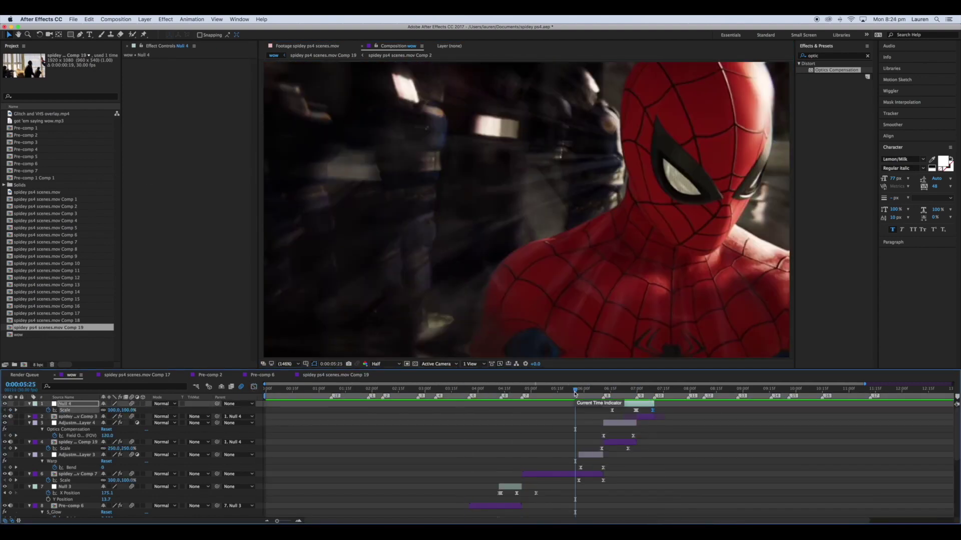
{"action": "left_click_drag", "start_coordinate": [651, 389], "coordinate": [382, 390]}
Step: Select Pre-comp 3 to view its effects and preview the edit
{"action": "scroll", "coordinate": [115, 466], "scroll_direction": "down", "scroll_amount": 5}
{"action": "left_click", "coordinate": [115, 462]}
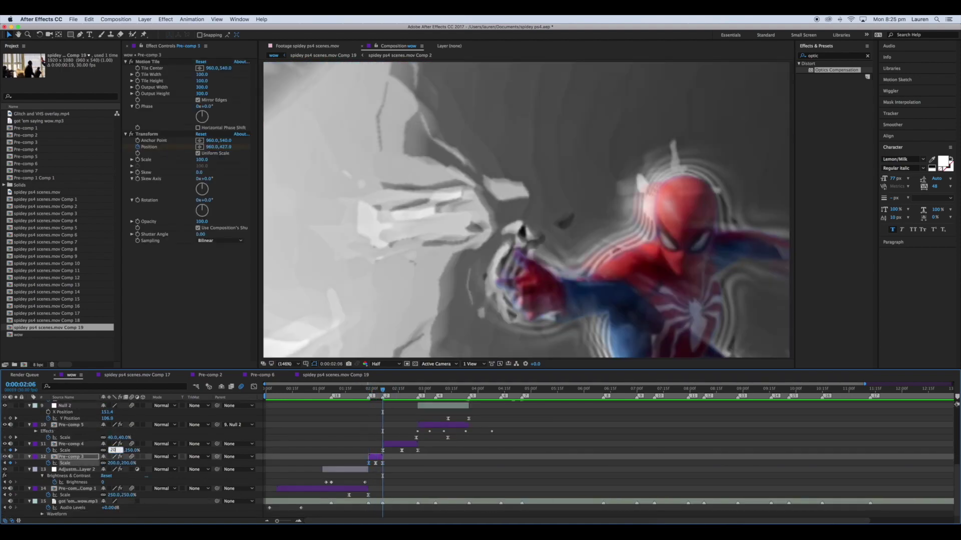
{"action": "key", "text": "space"}
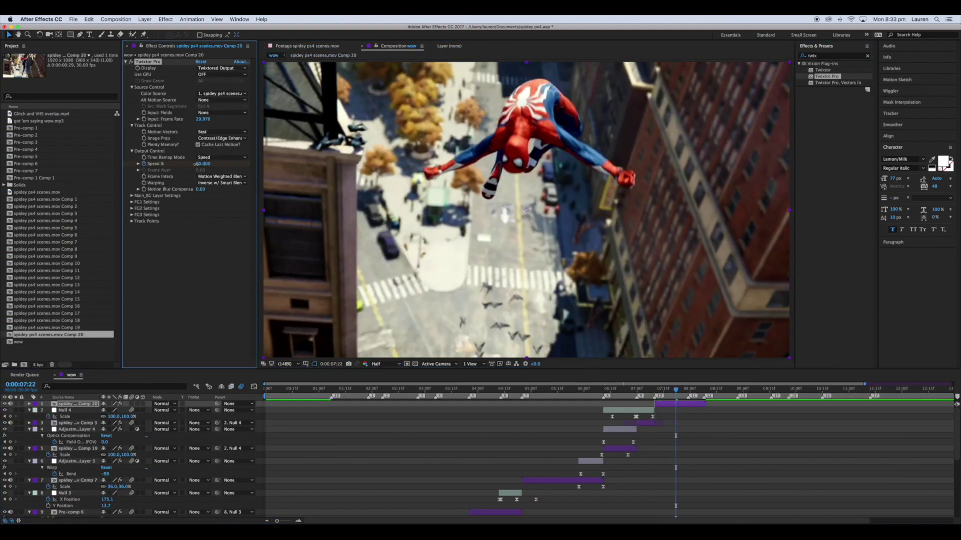
Step: Save the project and show Comp 21's animated Error Across keyframes at 0:00:08:05
{"action": "key", "text": "super+s"}
{"action": "left_click", "coordinate": [699, 395]}
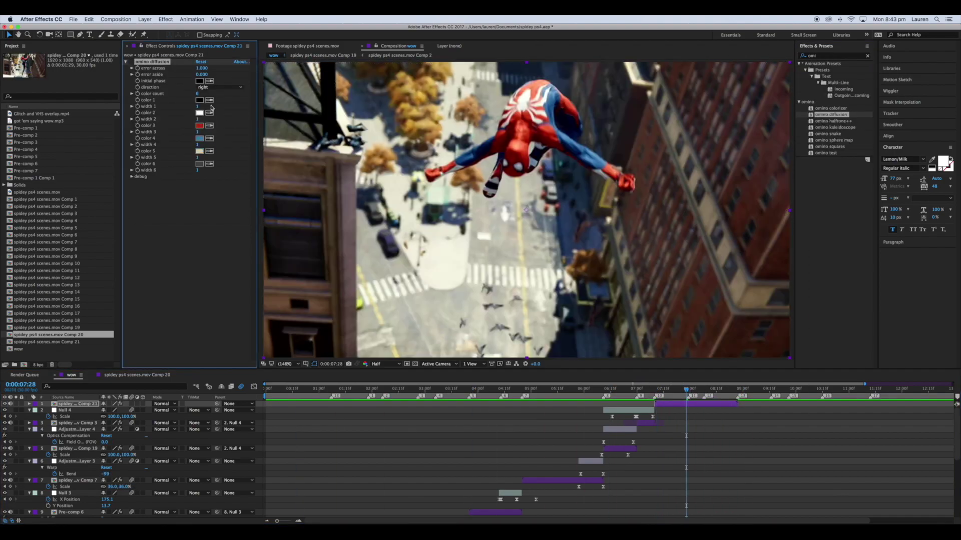
{"action": "key", "text": "u"}
Step: Review the diffusion glitch around 0:00:08:12, then view the raw spidey ps4 scenes.mov footage
{"action": "left_click_drag", "start_coordinate": [686, 390], "coordinate": [391, 392]}
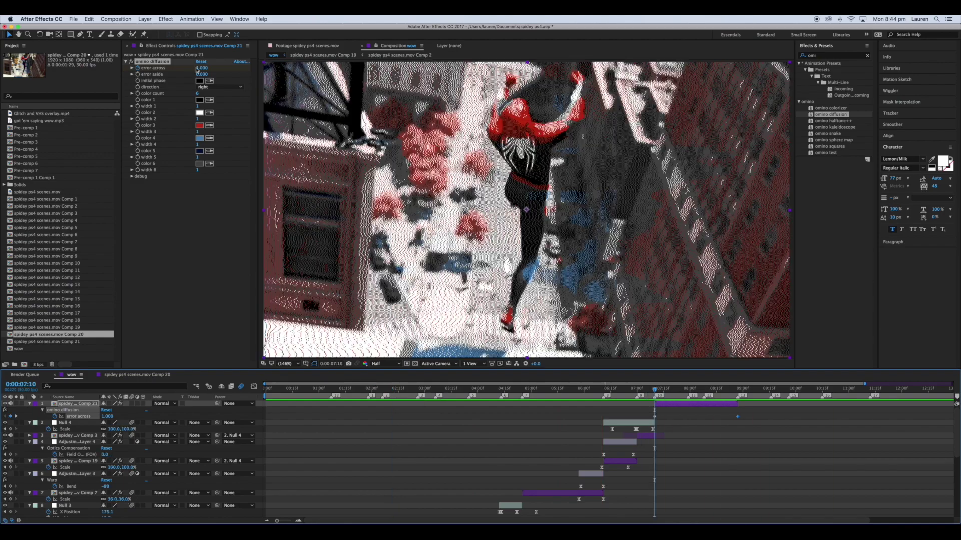
{"action": "left_click", "coordinate": [729, 391]}
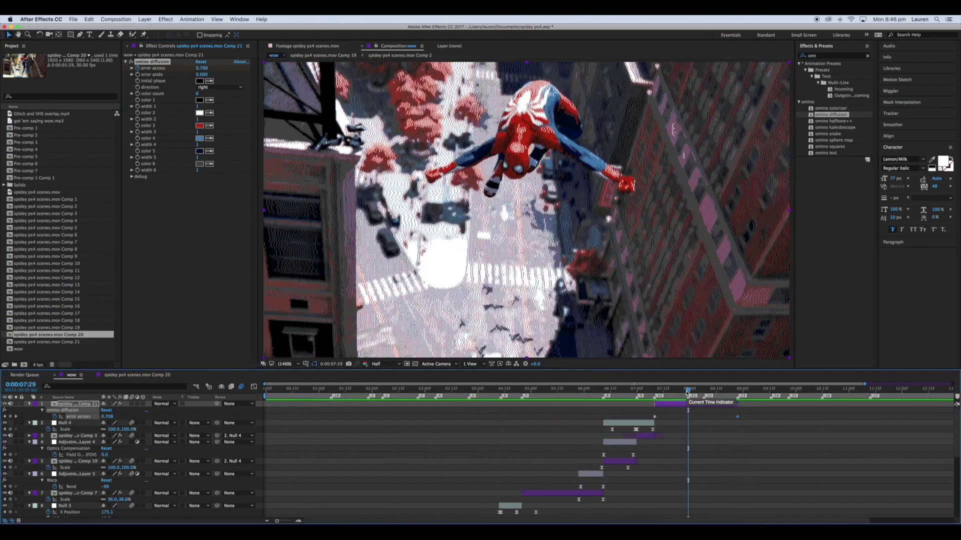
{"action": "left_click_drag", "start_coordinate": [688, 389], "coordinate": [723, 389]}
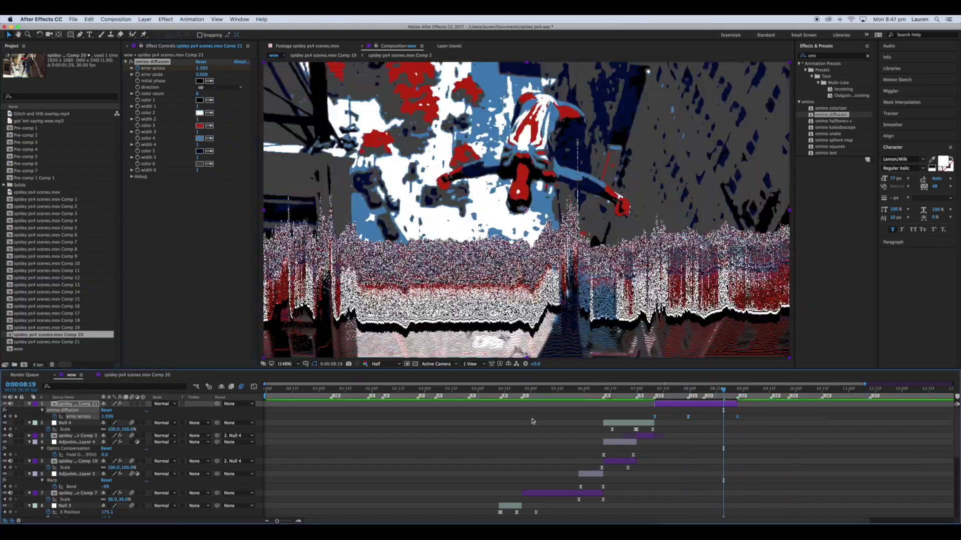
{"action": "left_click_drag", "start_coordinate": [373, 391], "coordinate": [266, 391]}
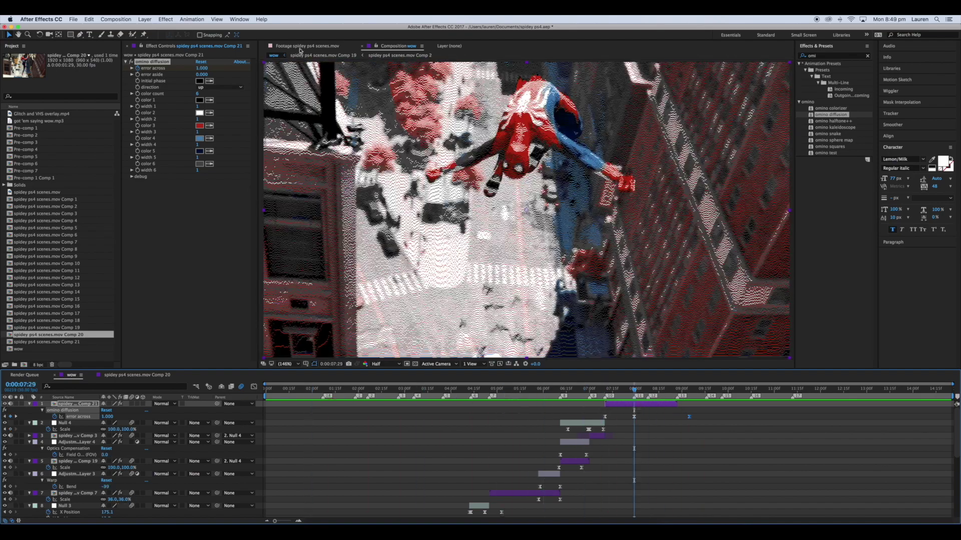
{"action": "left_click", "coordinate": [305, 45]}
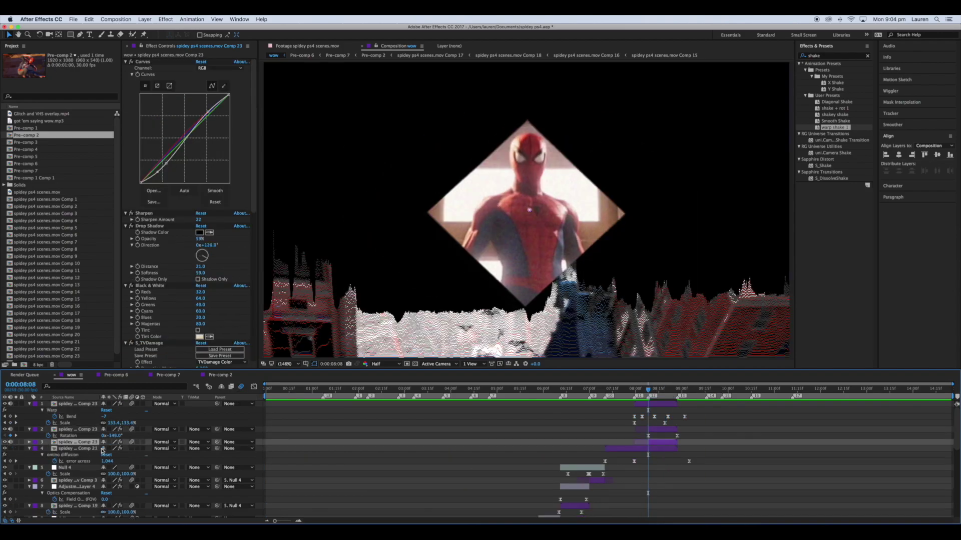
Step: Review the diamond cutout sequence from 0:00:05:22 back to 0:00:00:25 with the whole edit shown
{"action": "left_click_drag", "start_coordinate": [465, 390], "coordinate": [530, 390]}
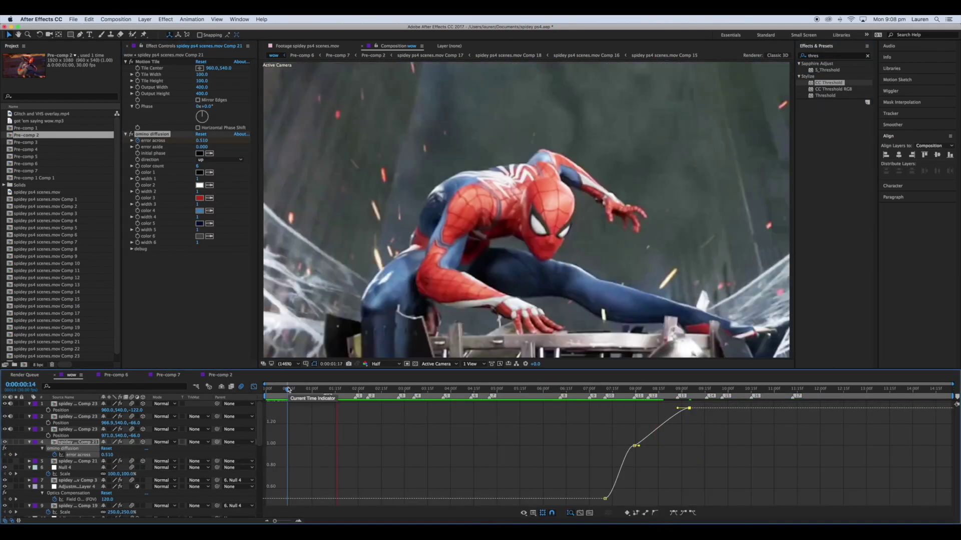
{"action": "key", "text": "shift+F3"}
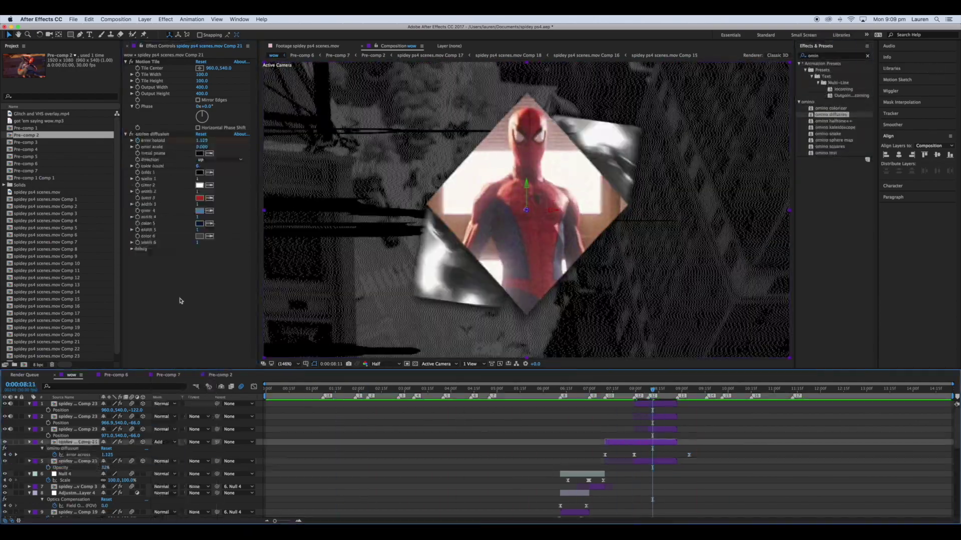
{"action": "left_click", "coordinate": [374, 396]}
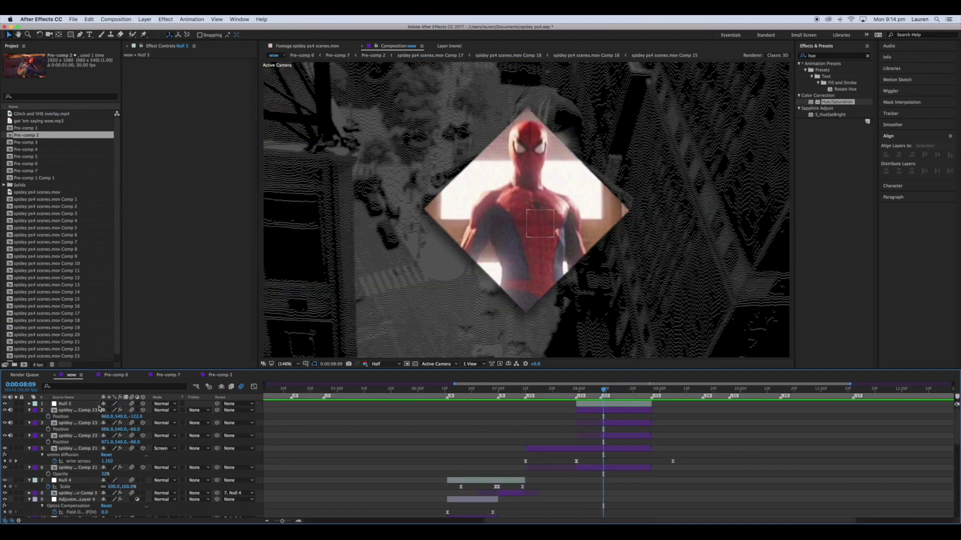
{"action": "key", "text": "semicolon"}
{"action": "left_click", "coordinate": [305, 392]}
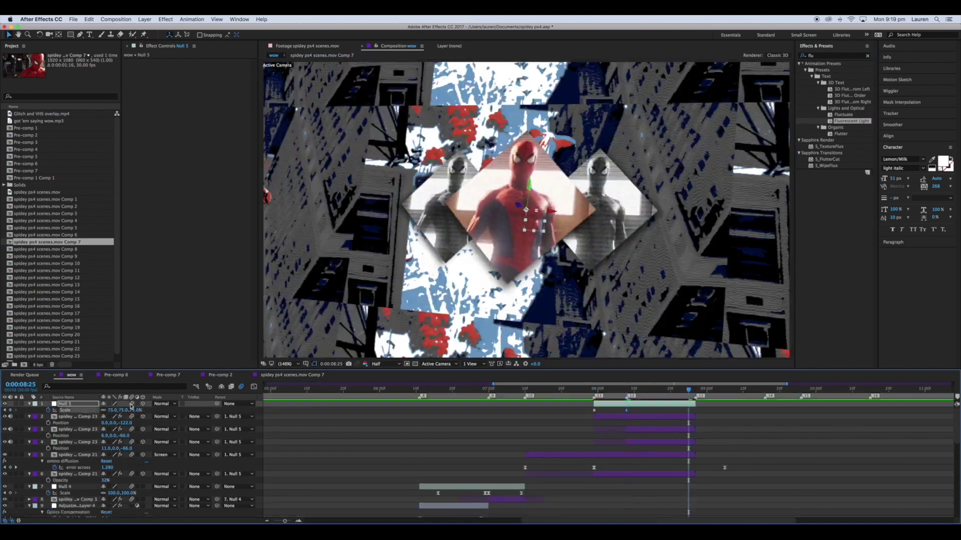
Step: Raise Null 5's middle Z Rotation keyframe to 6.80° in the value graph
{"action": "key", "text": "r"}
{"action": "left_click_drag", "start_coordinate": [584, 412], "coordinate": [707, 428]}
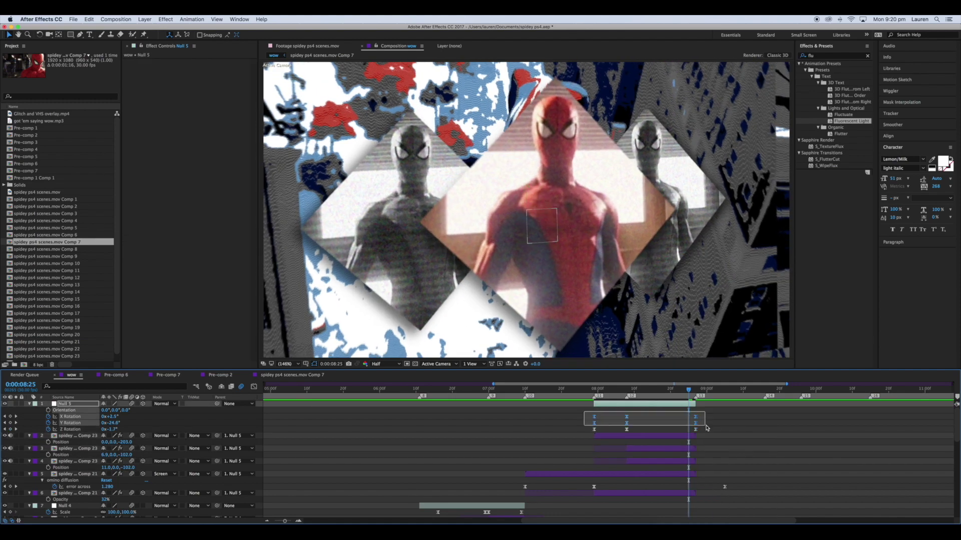
{"action": "key", "text": "shift+F3"}
{"action": "left_click_drag", "start_coordinate": [622, 455], "coordinate": [622, 408]}
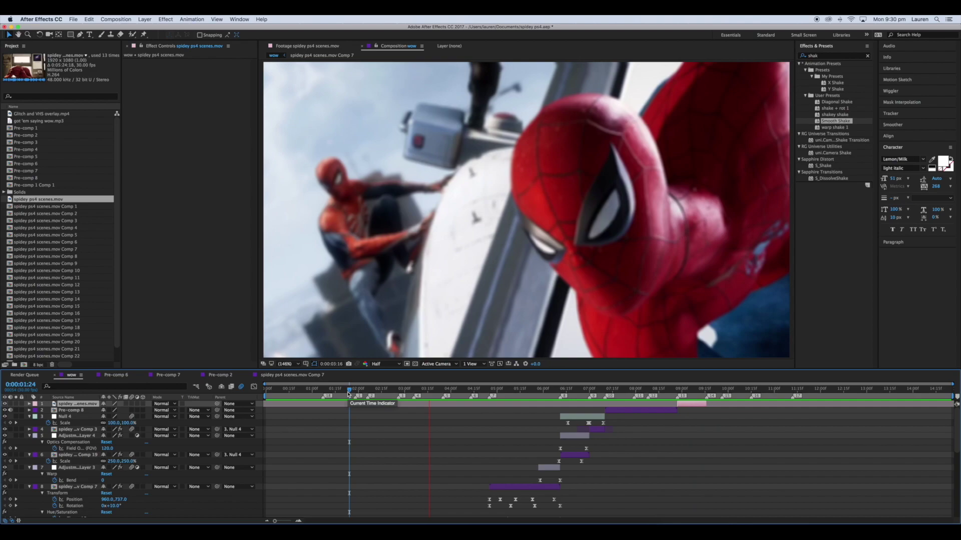
Step: Search the raw spidey ps4 scenes.mov footage for the next fight shots to add
{"action": "left_click_drag", "start_coordinate": [349, 394], "coordinate": [654, 397]}
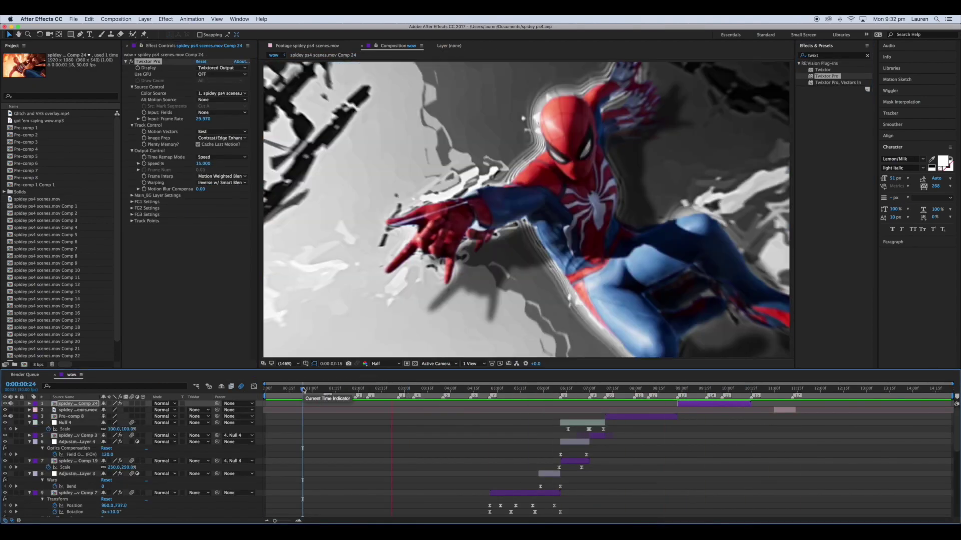
{"action": "left_click", "coordinate": [730, 452]}
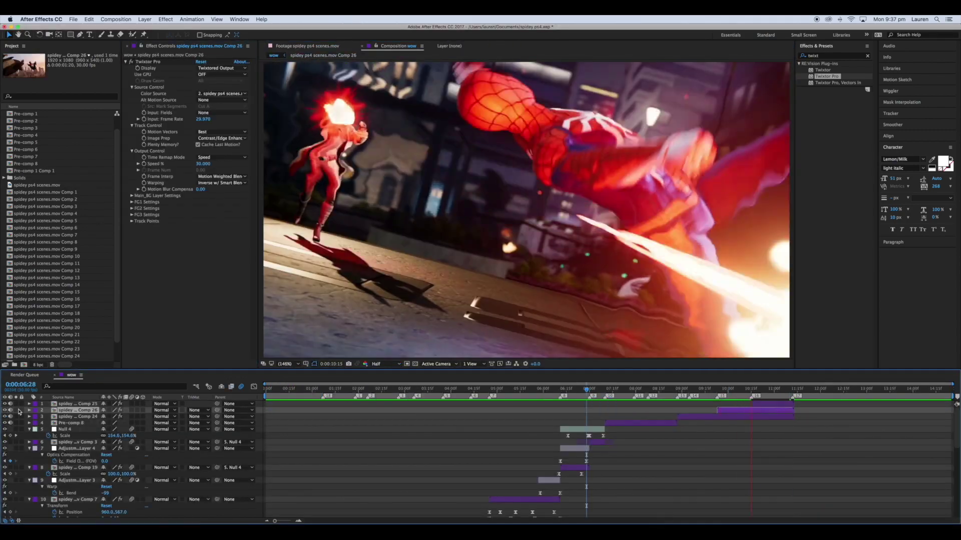
{"action": "left_click", "coordinate": [306, 46]}
{"action": "left_click_drag", "start_coordinate": [492, 347], "coordinate": [506, 351]}
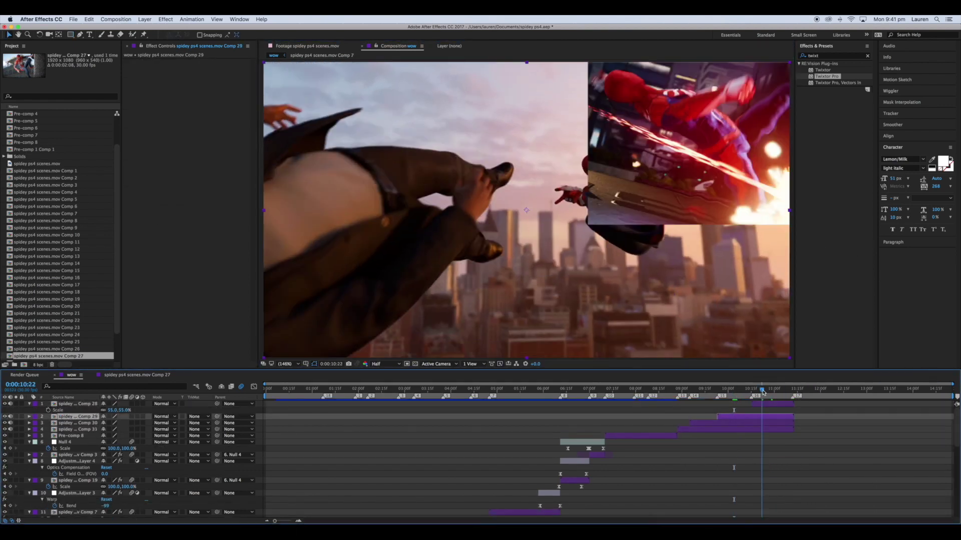
Step: Shrink the Comp 30 clip in the top-left panel to 88% scale
{"action": "left_click", "coordinate": [756, 431]}
{"action": "left_click", "coordinate": [742, 440]}
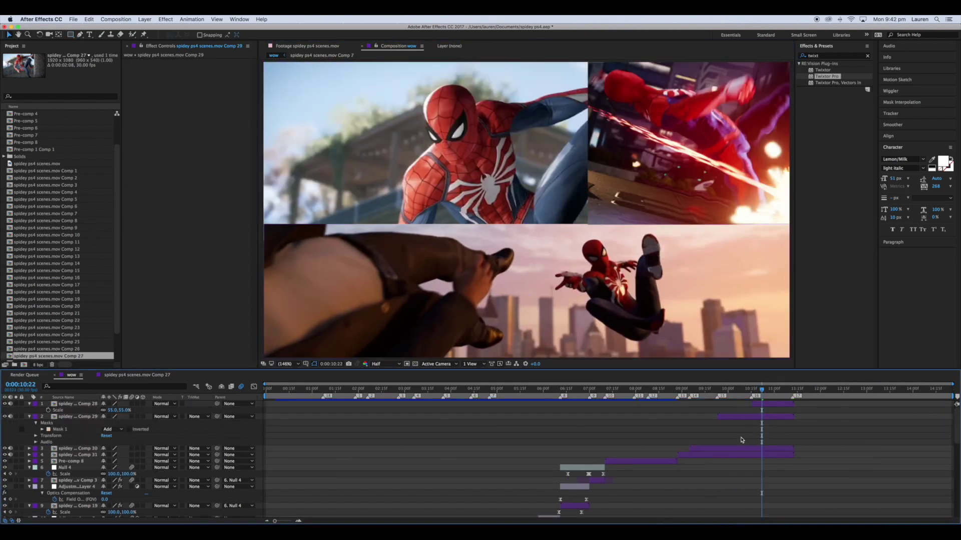
{"action": "left_click", "coordinate": [742, 448]}
{"action": "key", "text": "s"}
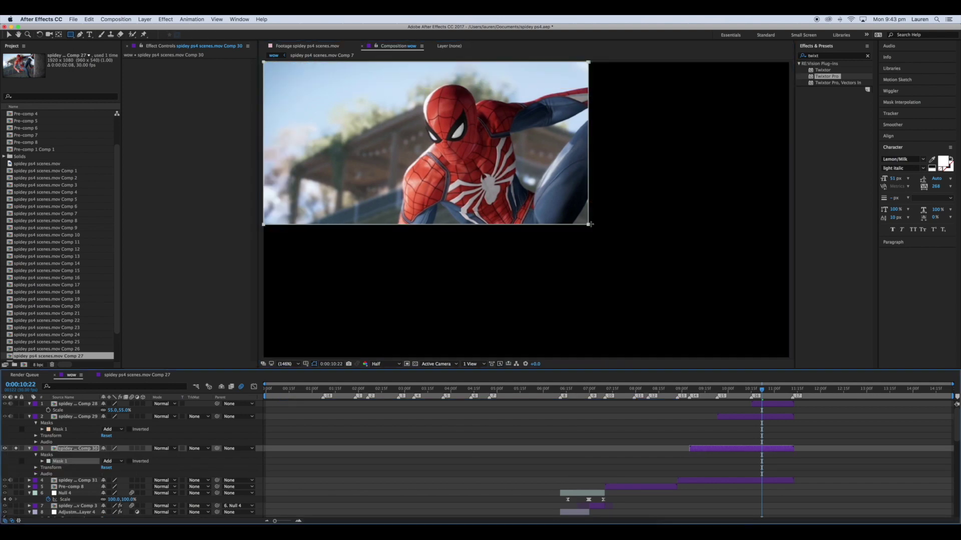
{"action": "left_click_drag", "start_coordinate": [110, 455], "coordinate": [109, 459]}
{"action": "left_click", "coordinate": [754, 414]}
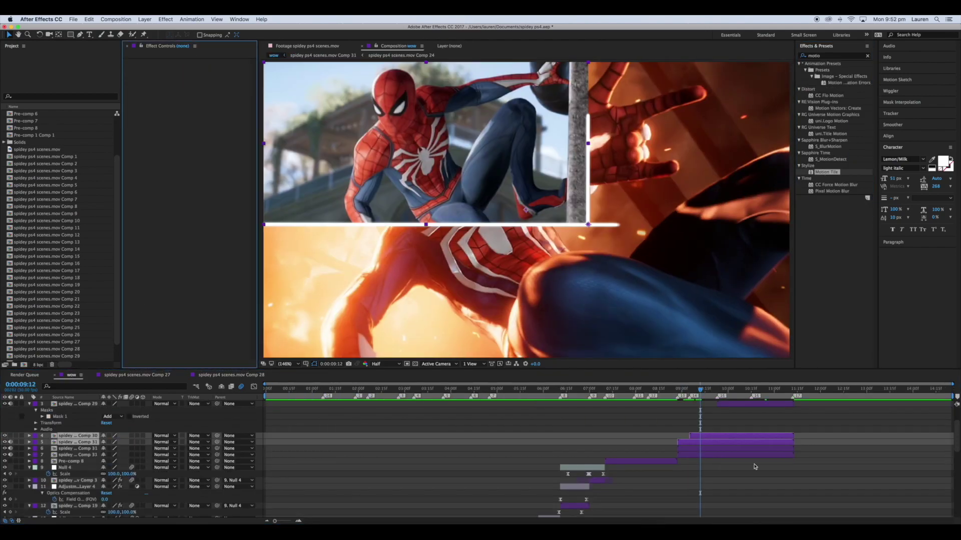
Step: Inspect the Comp 31 Motion Tile and Comp 30 position values at the transition frame
{"action": "left_click", "coordinate": [75, 441]}
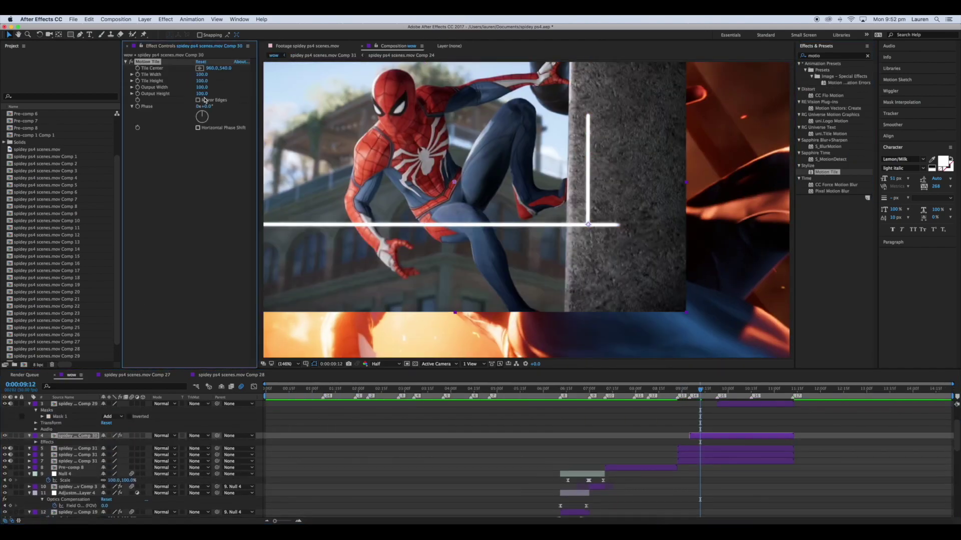
{"action": "key", "text": "i"}
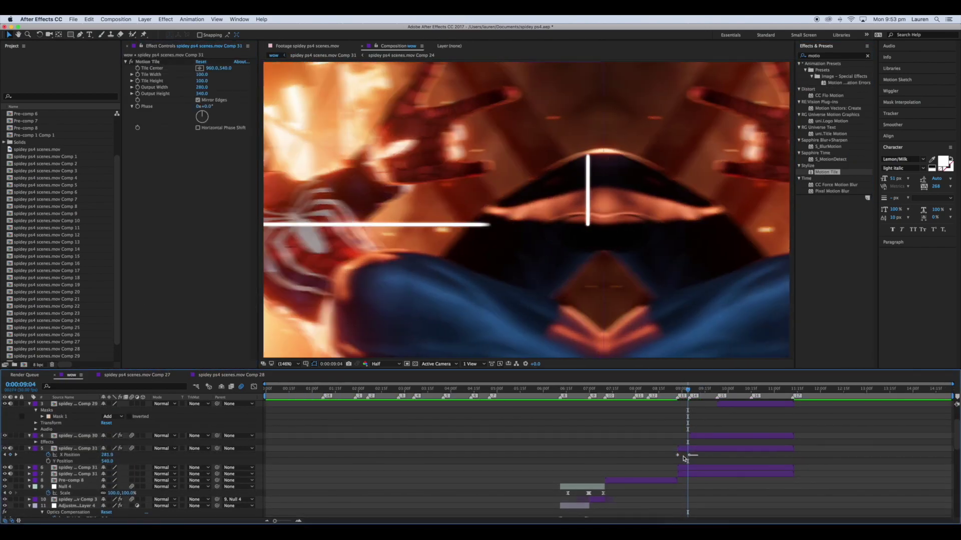
{"action": "key", "text": "super+Up"}
{"action": "key", "text": "p"}
{"action": "key", "text": "="}
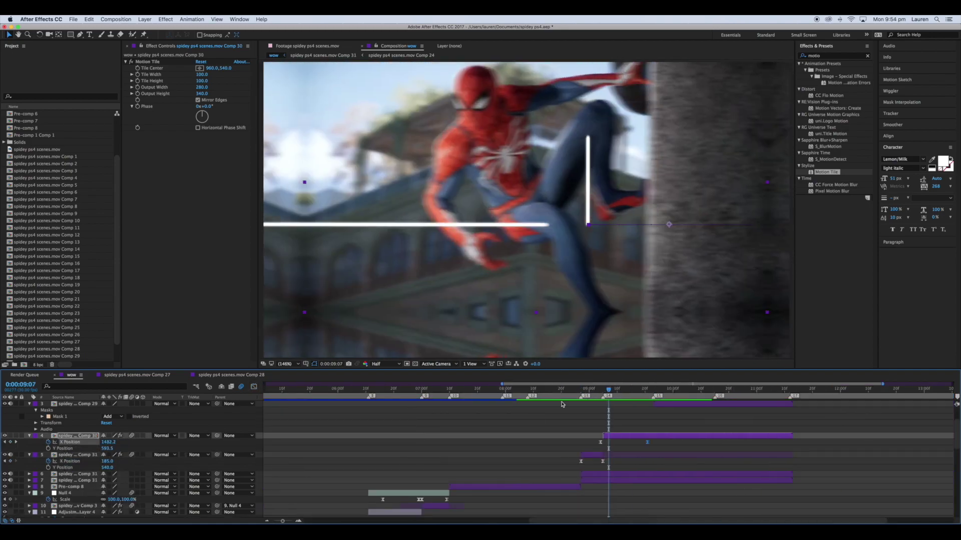
Step: Nest Comp 30 as Pre-comp 9 and the two selected clips as Pre-comp 10
{"action": "key", "text": "super+shift+c"}
{"action": "key", "text": "Return"}
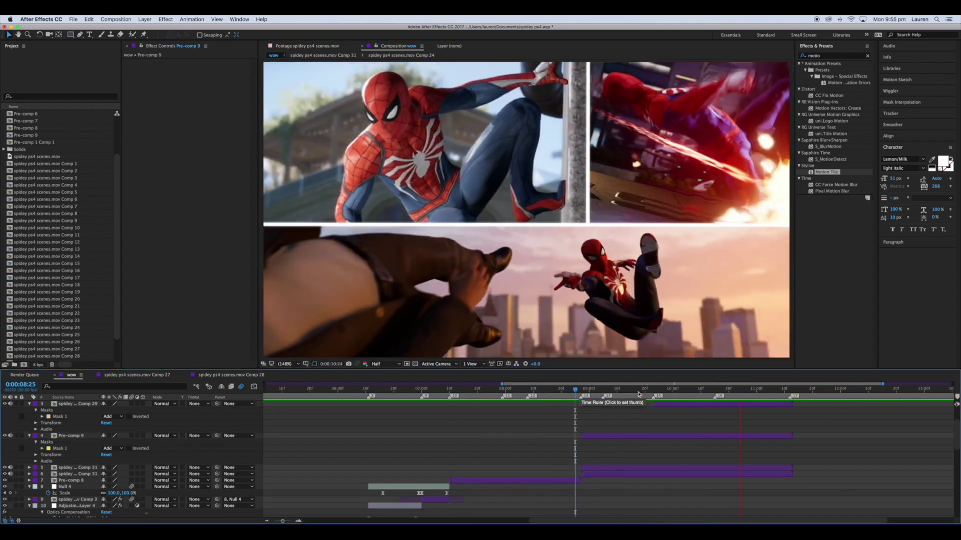
{"action": "left_click_drag", "start_coordinate": [638, 394], "coordinate": [652, 464]}
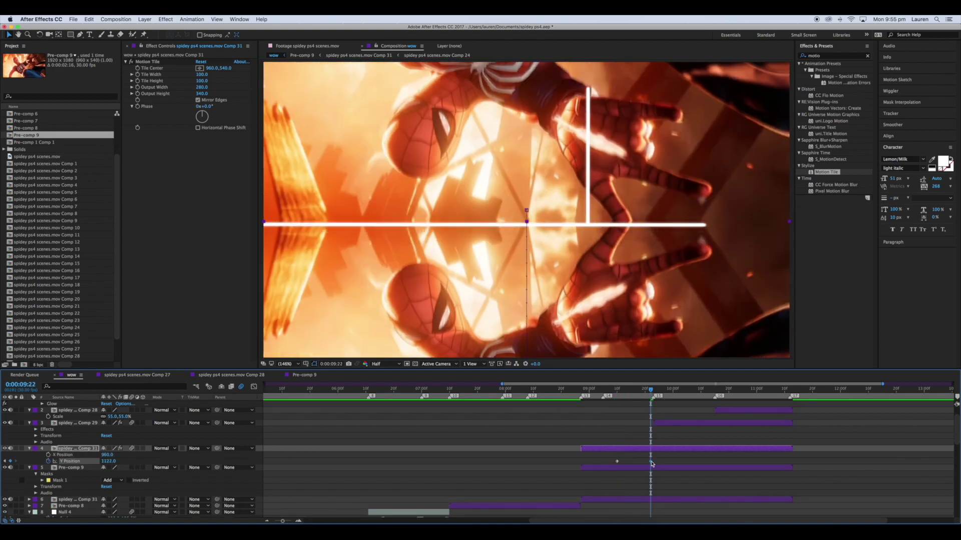
{"action": "key", "text": "super+shift+c"}
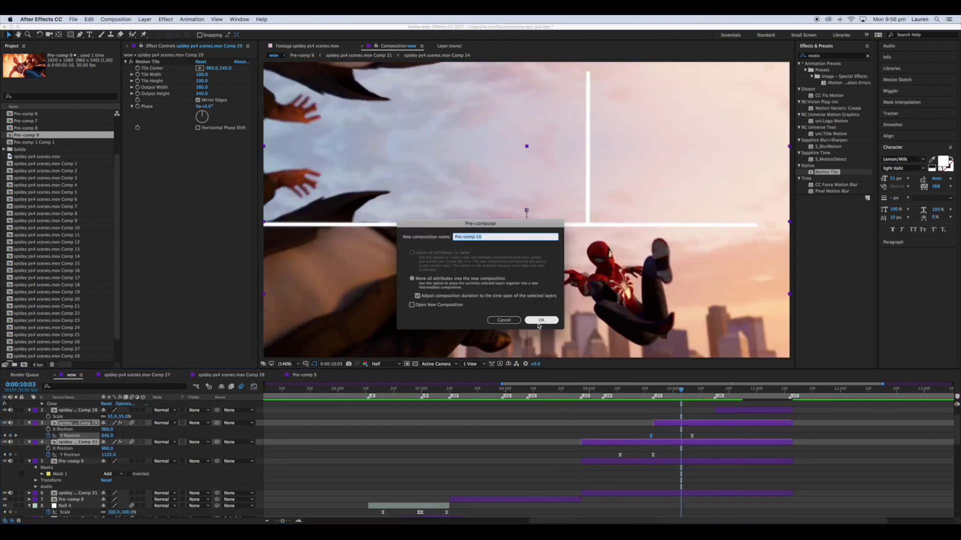
{"action": "left_click", "coordinate": [540, 321]}
{"action": "left_click", "coordinate": [318, 389]}
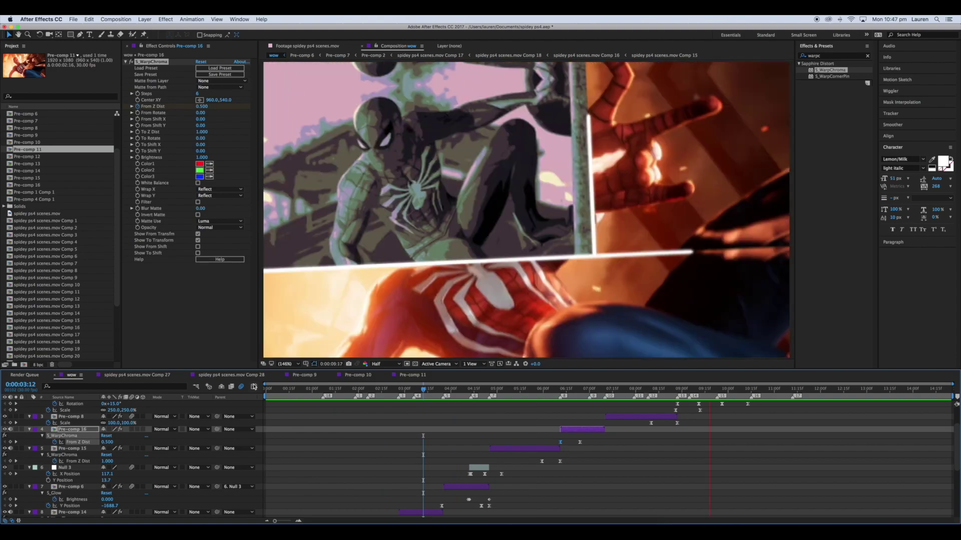
Step: Go back to the main wow composition and apply the chosen Magic Bullet Looks grade
{"action": "left_click", "coordinate": [299, 396]}
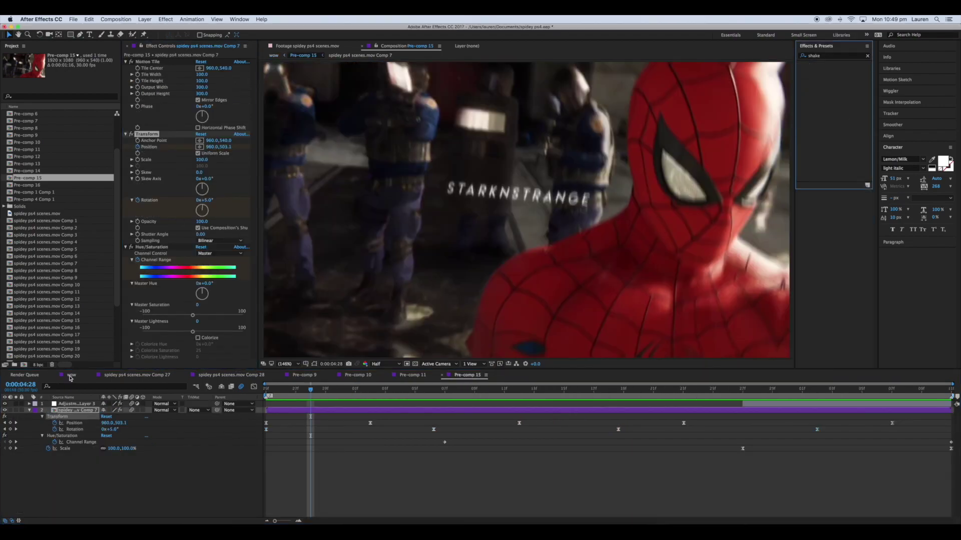
{"action": "left_click", "coordinate": [70, 375]}
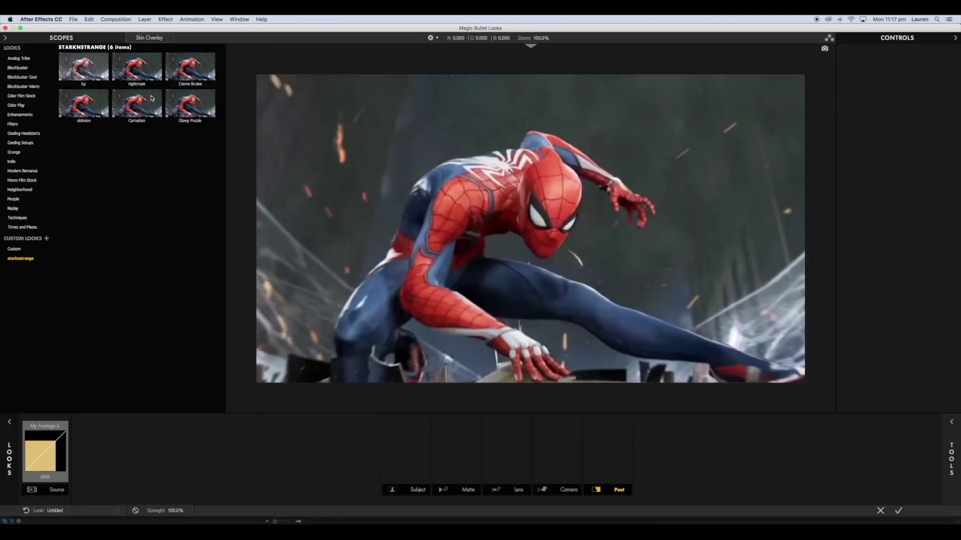
{"action": "left_click", "coordinate": [152, 98]}
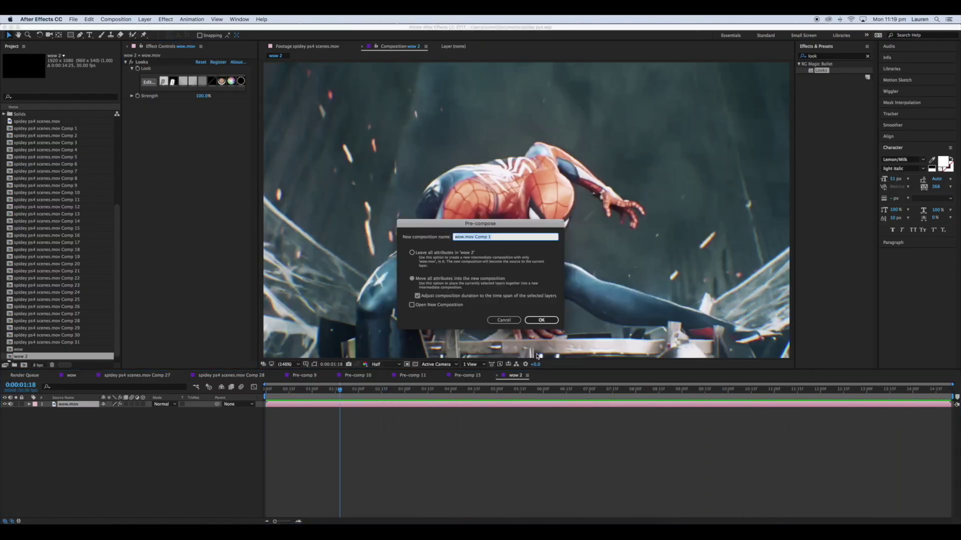
Step: Raise the first Scale keyframe in the Graph Editor for a bigger bounce
{"action": "left_click_drag", "start_coordinate": [333, 389], "coordinate": [320, 389]}
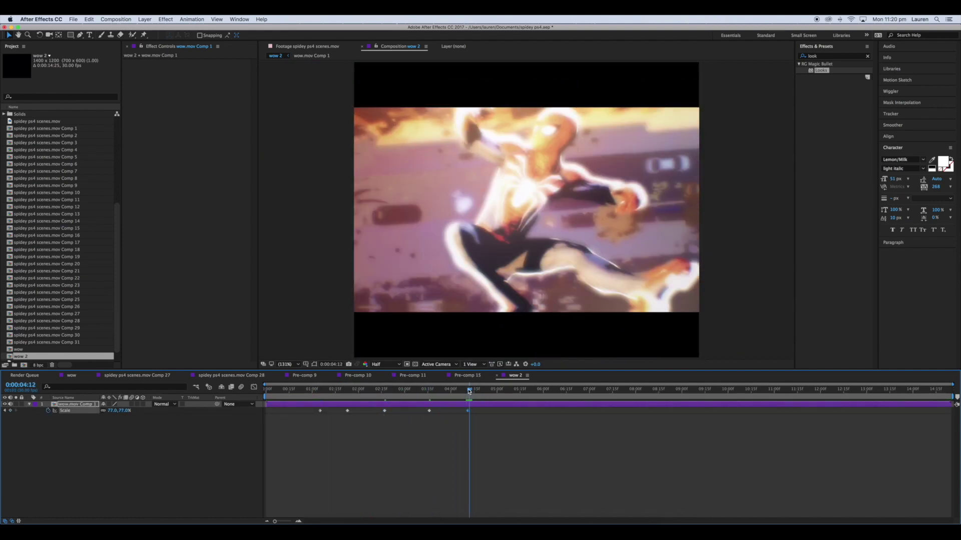
{"action": "key", "text": "shift+F3"}
{"action": "left_click", "coordinate": [324, 395]}
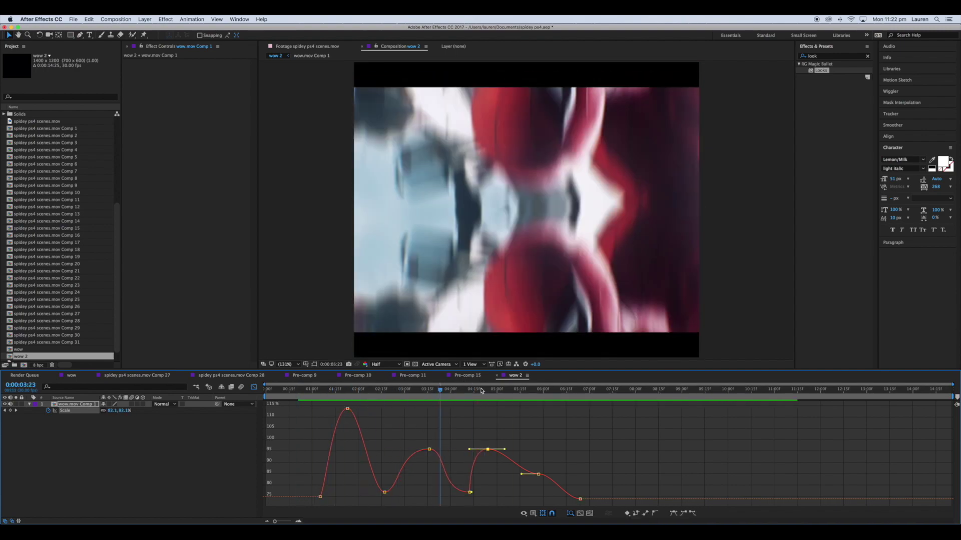
{"action": "left_click_drag", "start_coordinate": [481, 390], "coordinate": [537, 407]}
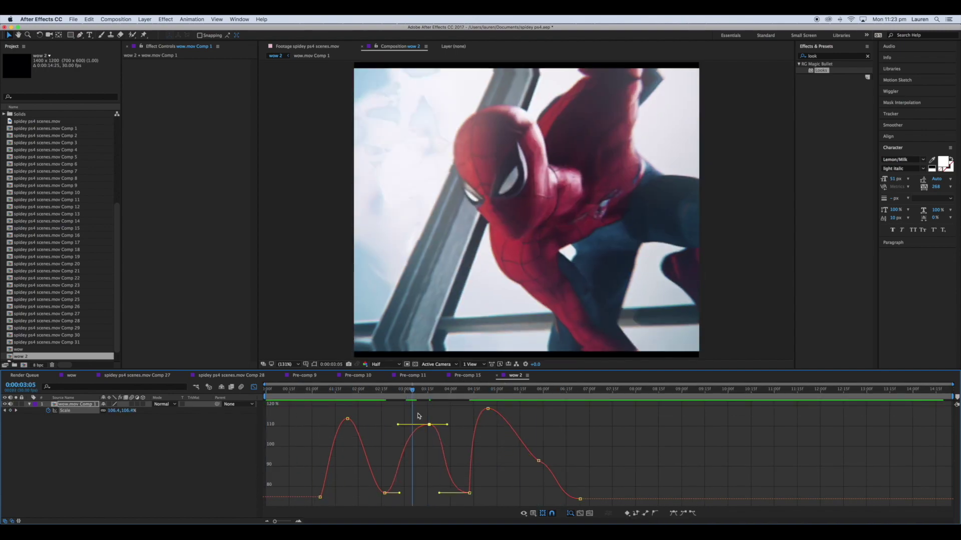
{"action": "key", "text": "shift+F3"}
Step: Review the Scale curve again around the 6:19 frame in the Graph Editor
{"action": "left_click", "coordinate": [626, 392]}
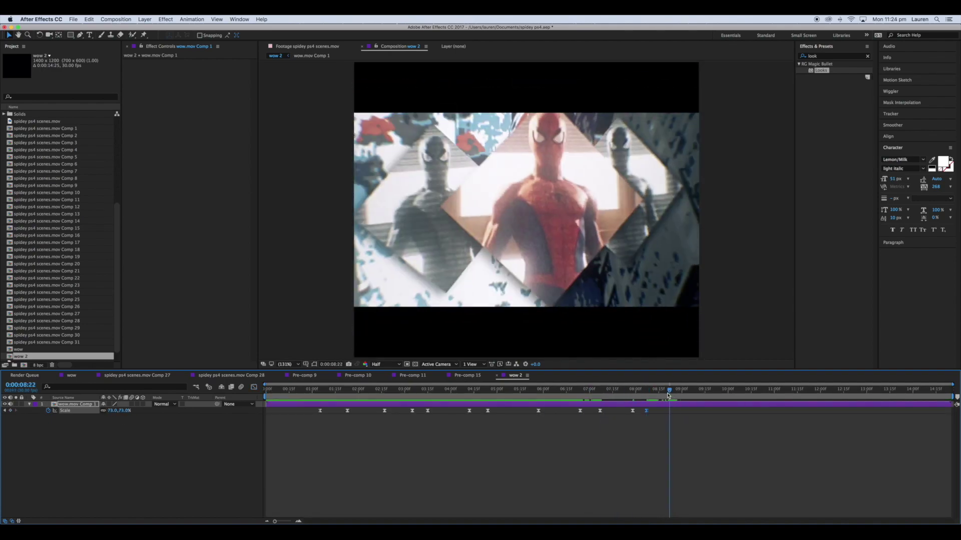
{"action": "left_click_drag", "start_coordinate": [771, 392], "coordinate": [575, 405]}
{"action": "key", "text": "shift+F3"}
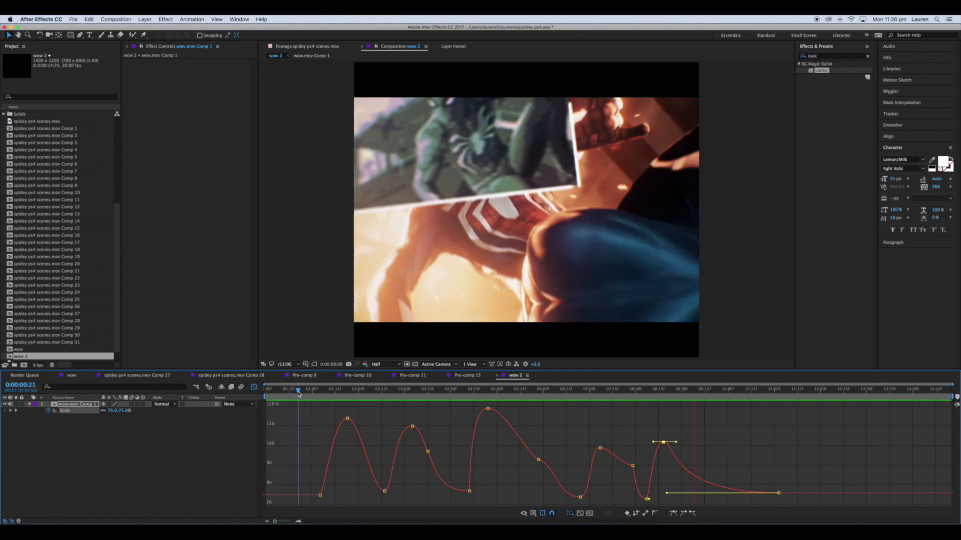
{"action": "key", "text": "shift+F3"}
{"action": "left_click_drag", "start_coordinate": [299, 394], "coordinate": [348, 395]}
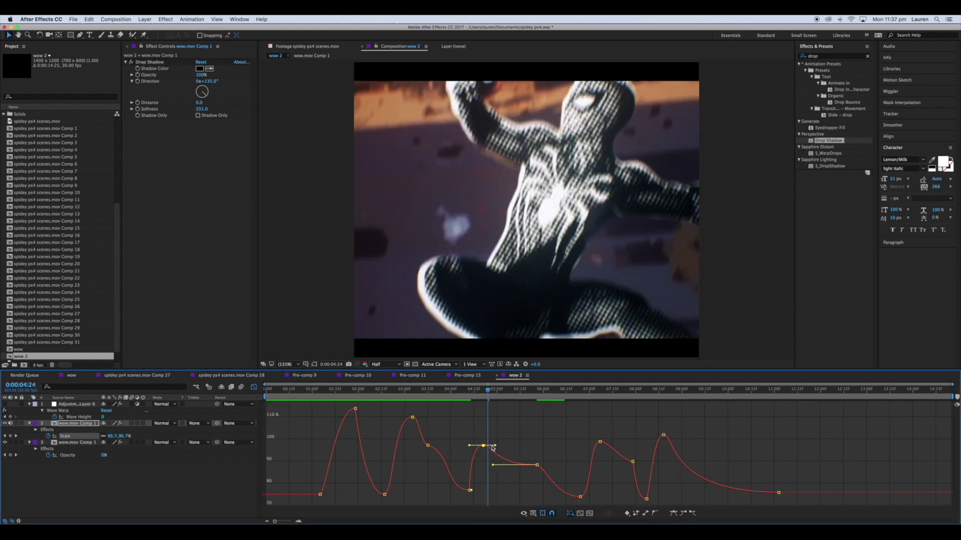
Step: Preview the scale bounces and re-ease a keyframe on the bounce curve
{"action": "key", "text": "space"}
{"action": "left_click", "coordinate": [663, 435]}
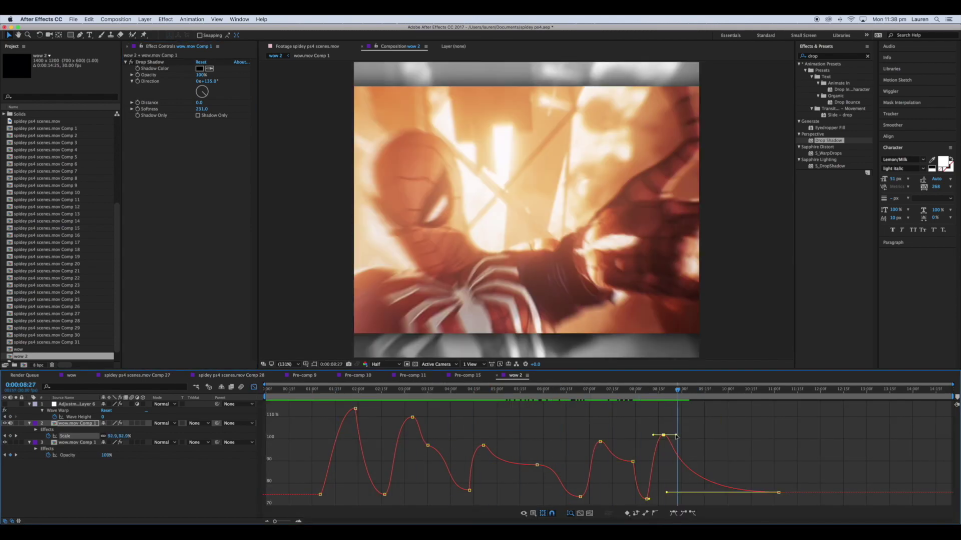
{"action": "left_click", "coordinate": [413, 446]}
{"action": "mouse_move", "coordinate": [400, 391]}
{"action": "left_mouse_down"}
{"action": "mouse_move", "coordinate": [452, 390]}
{"action": "mouse_move", "coordinate": [353, 395]}
{"action": "left_mouse_up"}
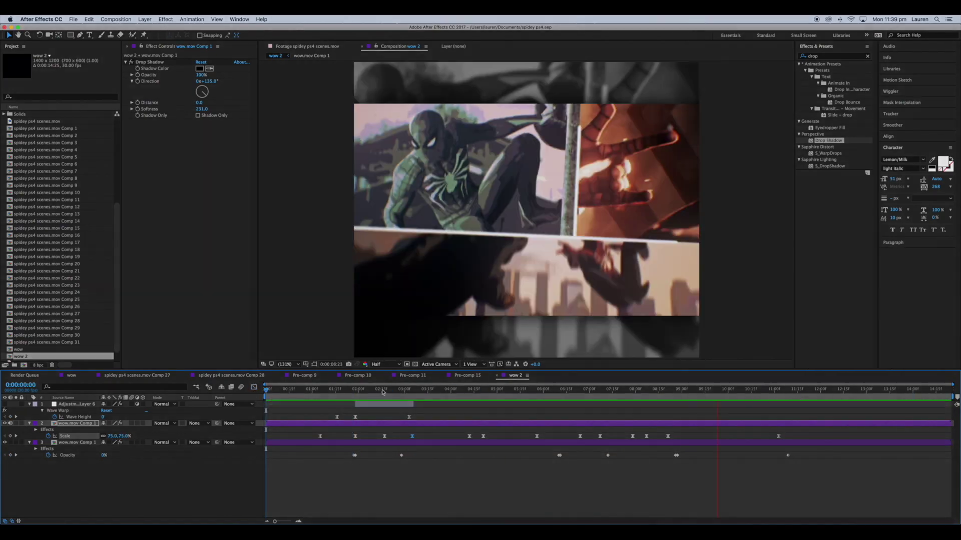